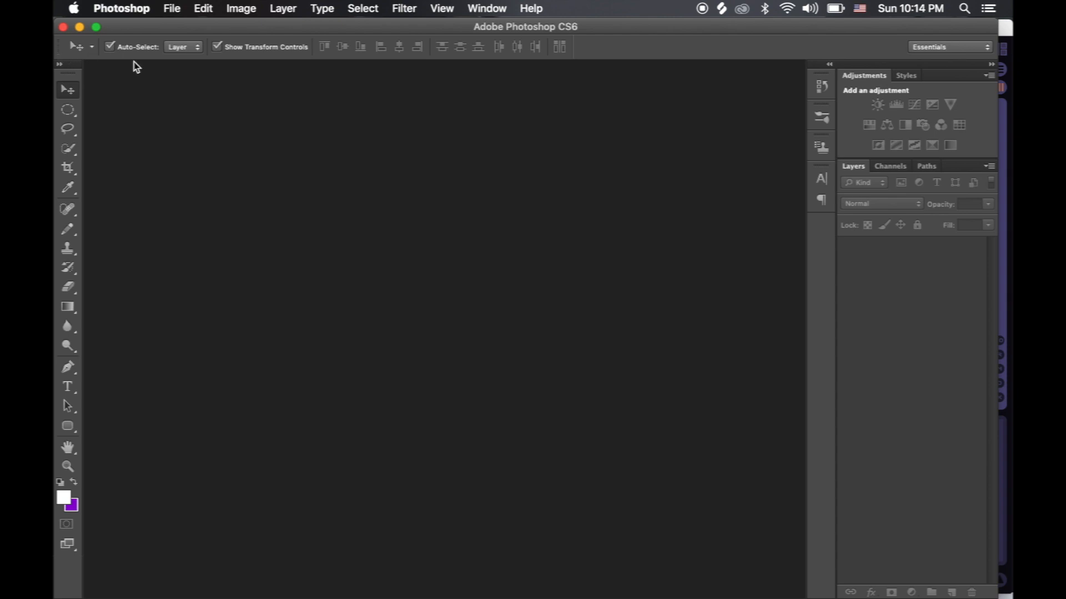
Create a new 800 x 800 pixel document at 72 pixels/inch, RGB color, with transparent background contents.
left_click(172, 8)
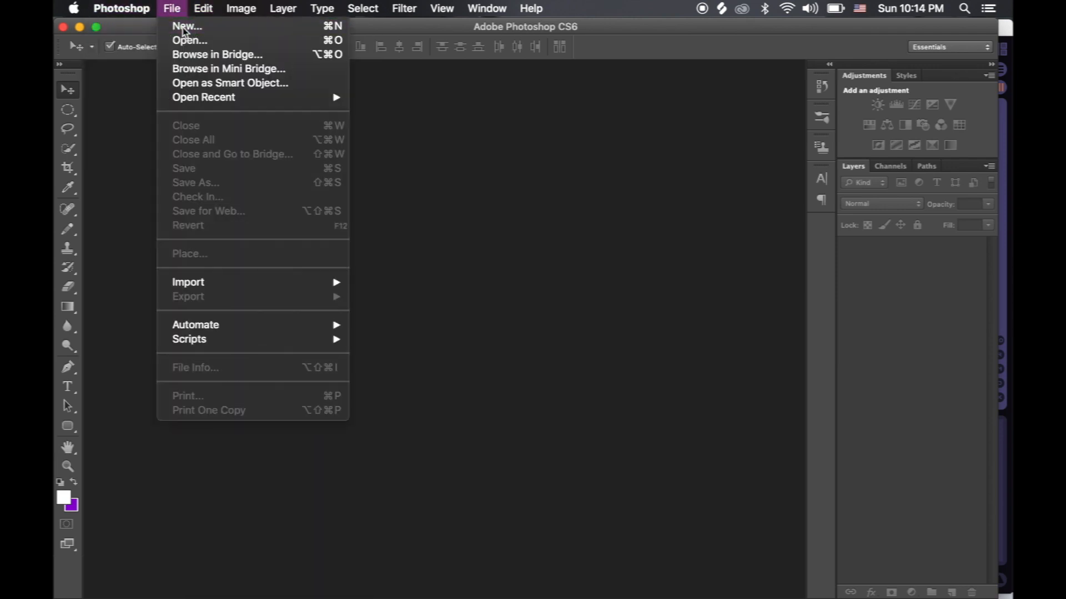
left_click(184, 27)
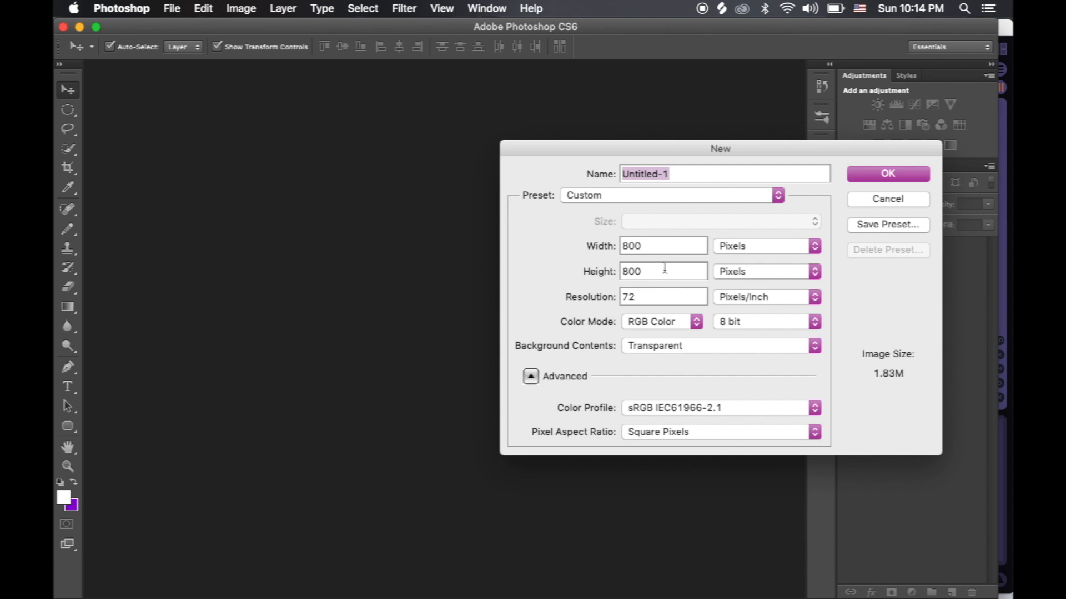
left_click(872, 175)
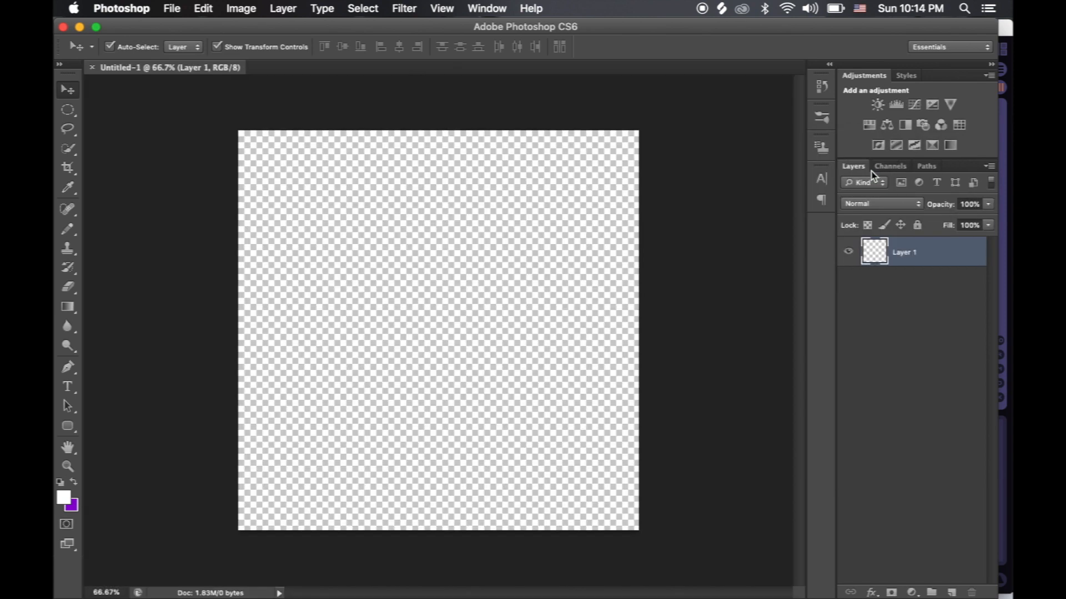
Fill the canvas with a linear Black, White gradient running diagonally from the upper left to the lower right.
left_click(67, 308)
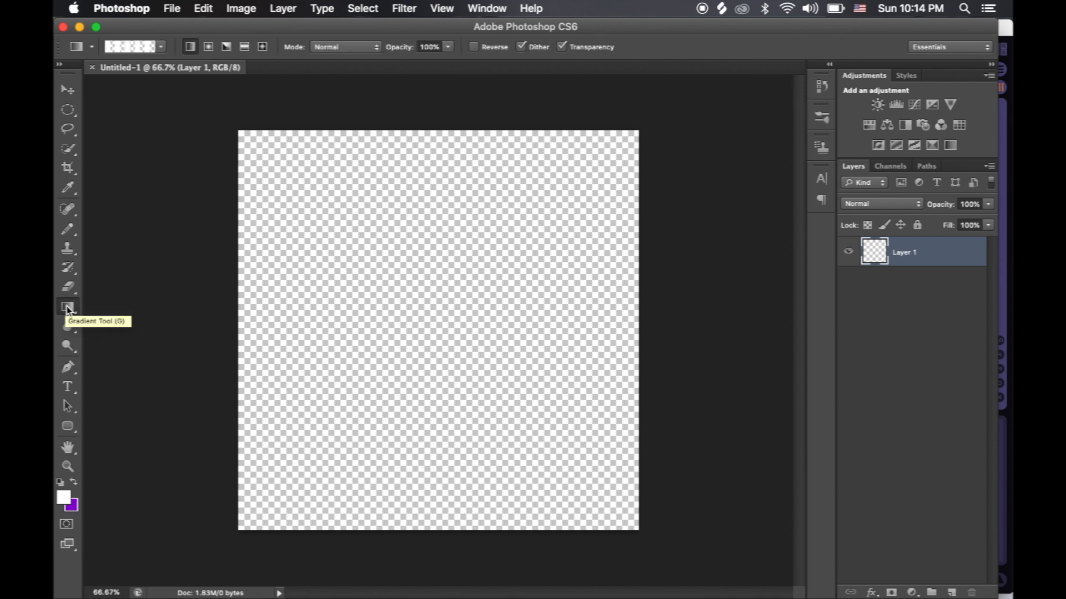
left_click(129, 51)
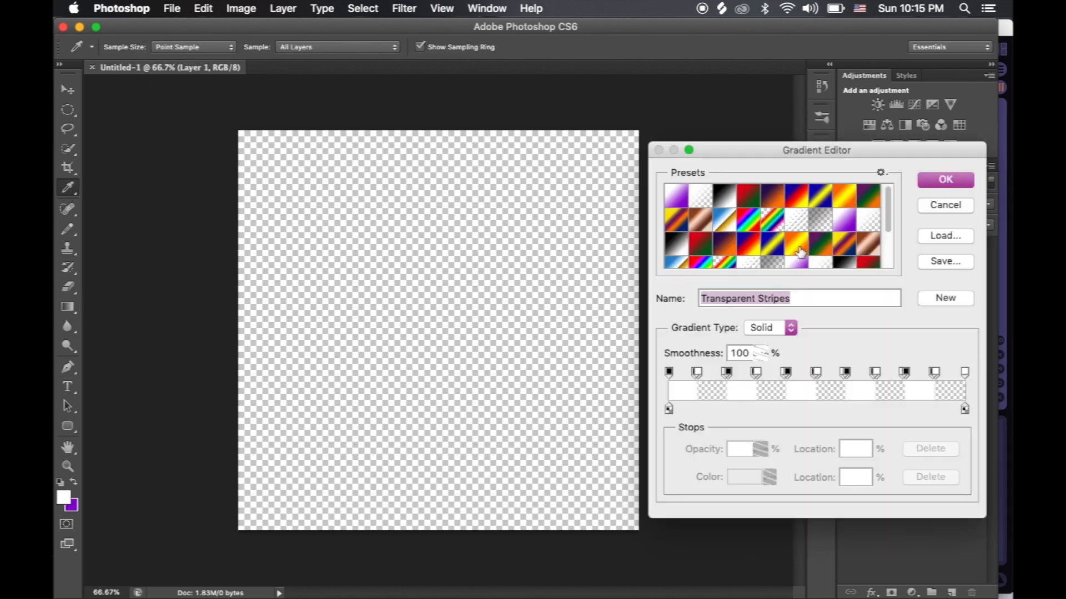
left_click(724, 196)
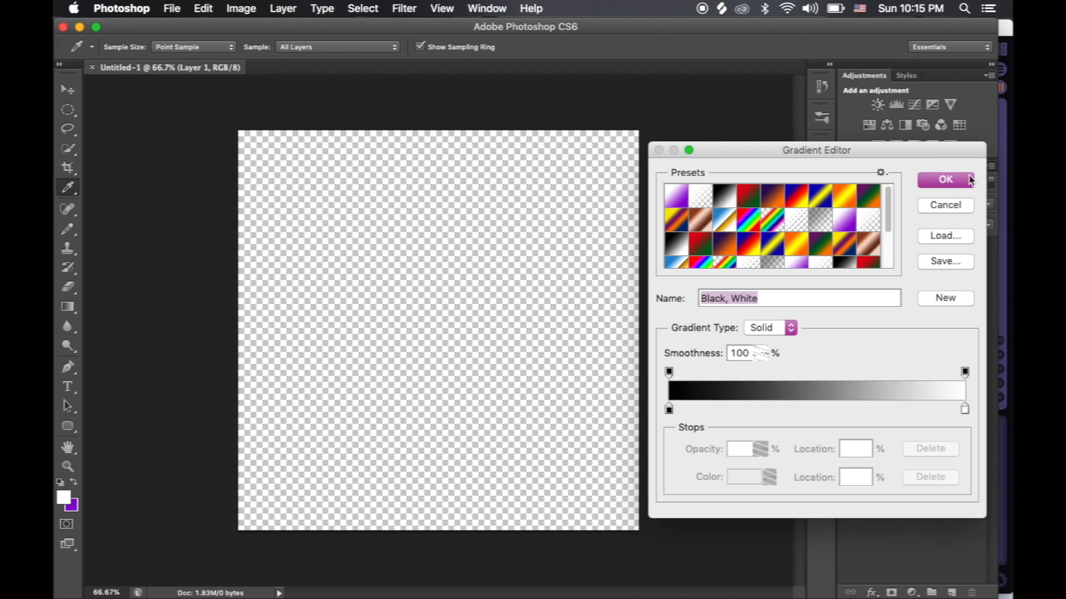
left_click(941, 184)
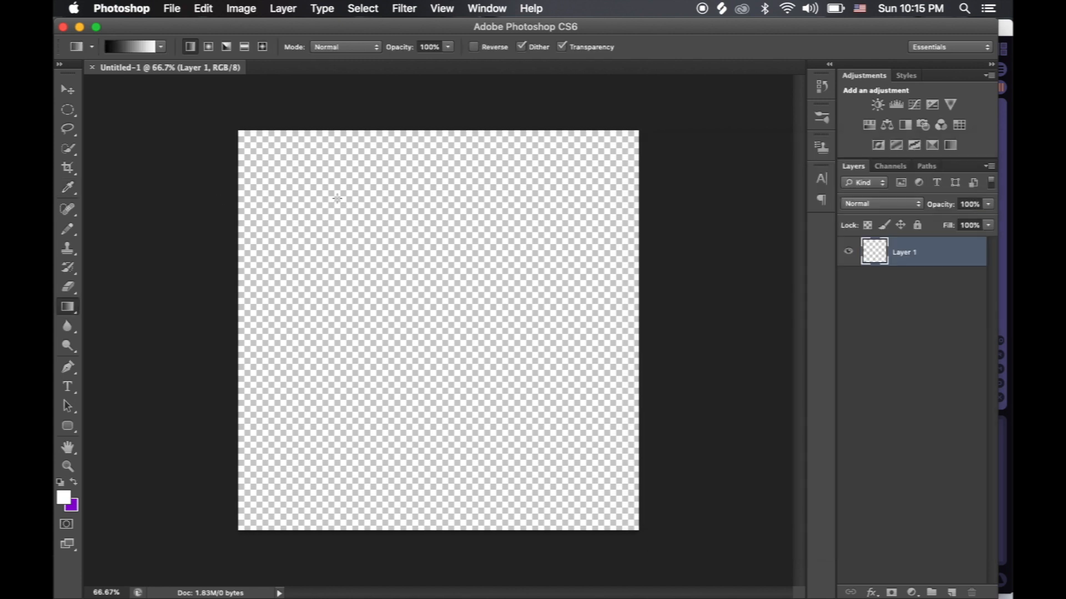
left_click_drag(320, 167, 574, 471)
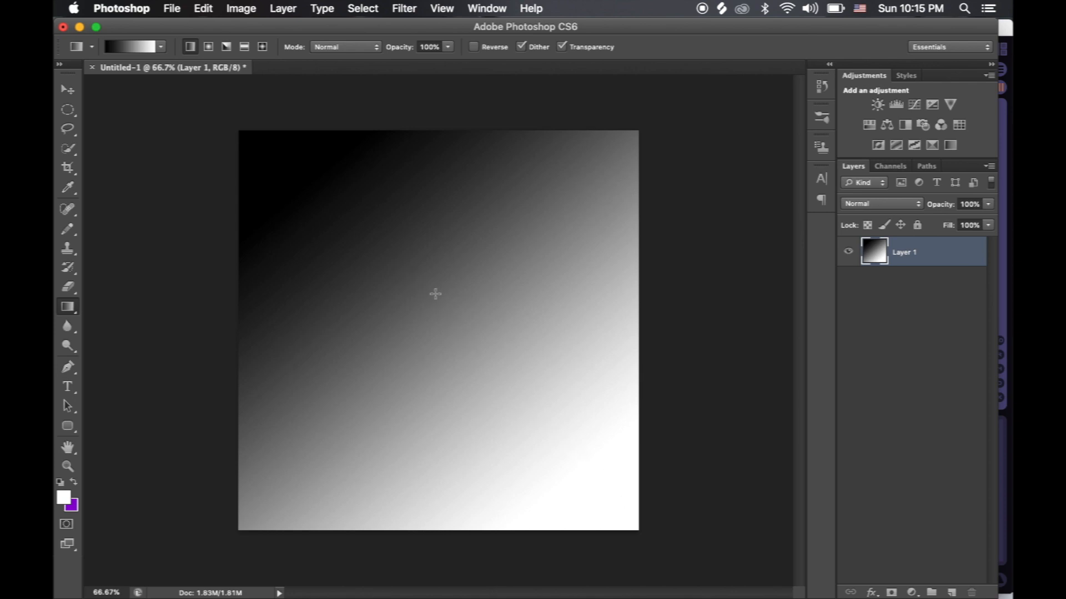
Save a PNG copy of the gradient image to the Desktop as wt1.png.
left_click(172, 9)
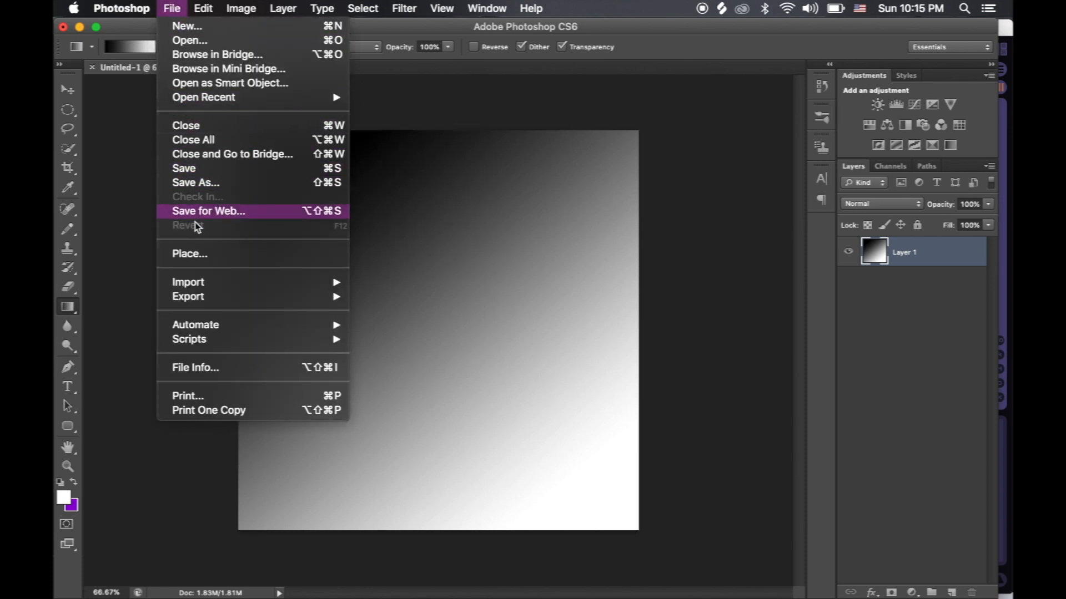
left_click(203, 188)
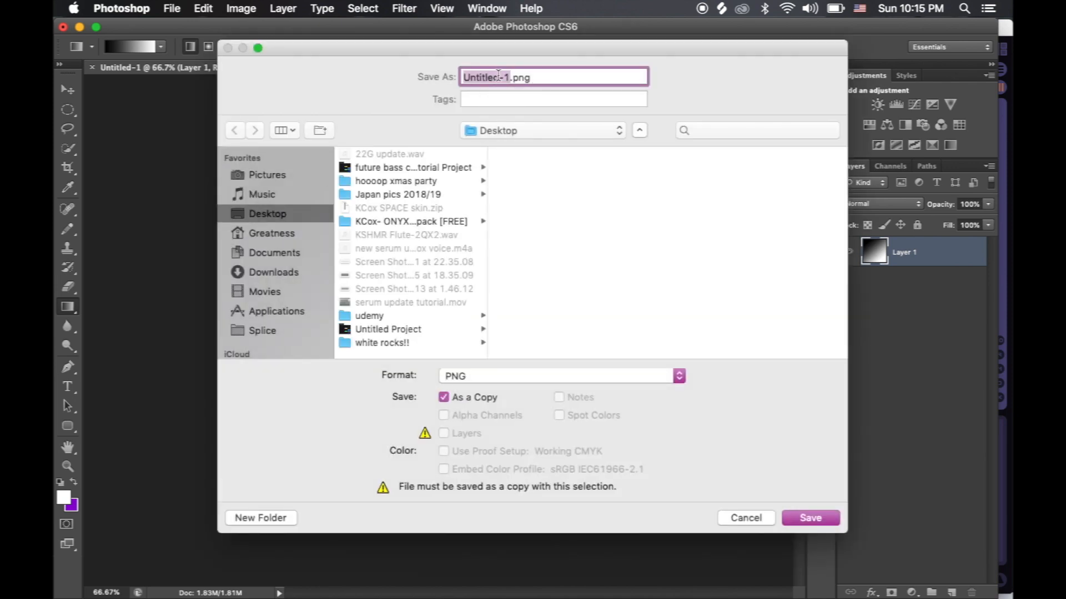
type("wt1")
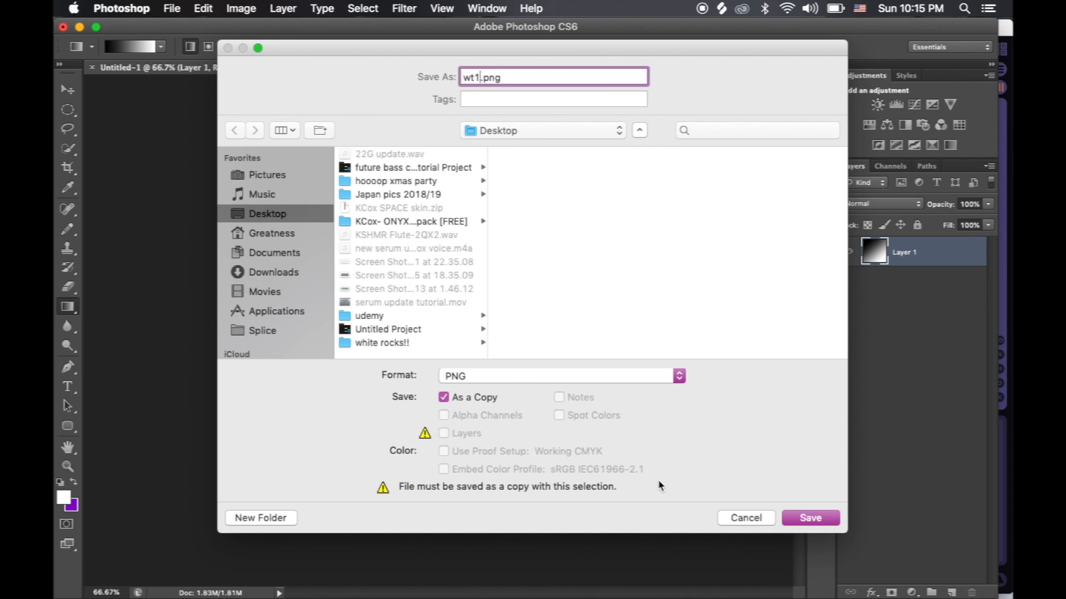
left_click(810, 518)
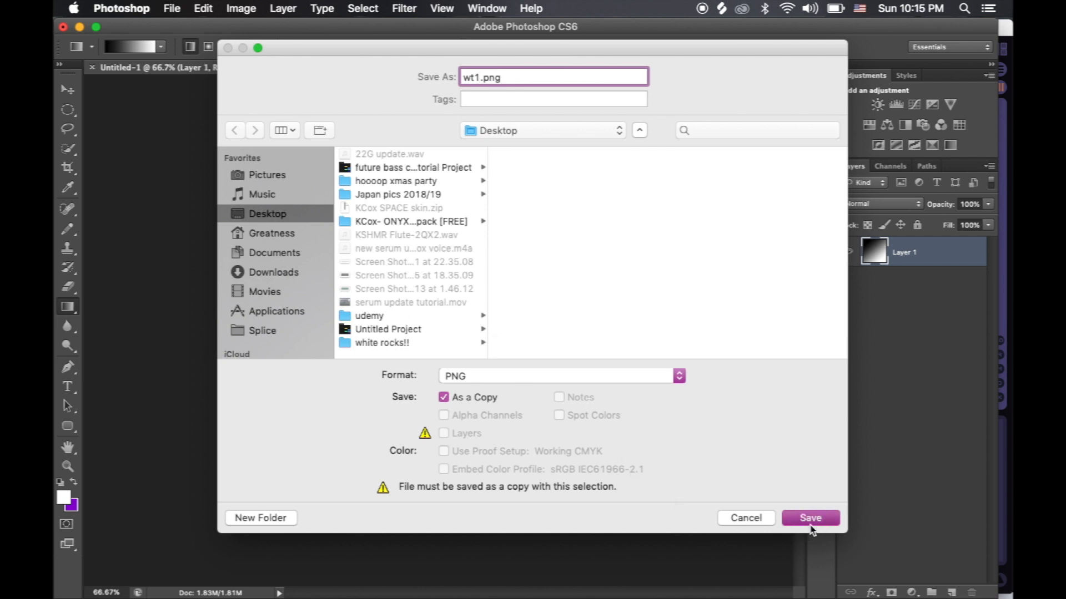
left_click(456, 198)
left_click(597, 184)
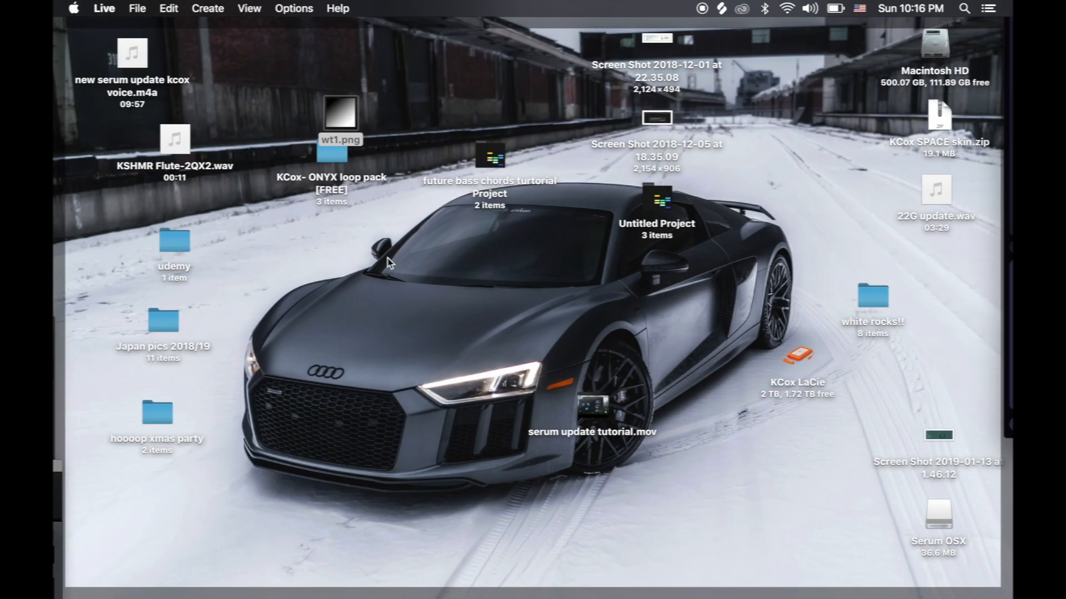
Load wt1.png from the desktop into Serum's oscillator A as a wavetable and check its 3D view before returning to 2D.
left_click_drag(344, 118, 388, 195)
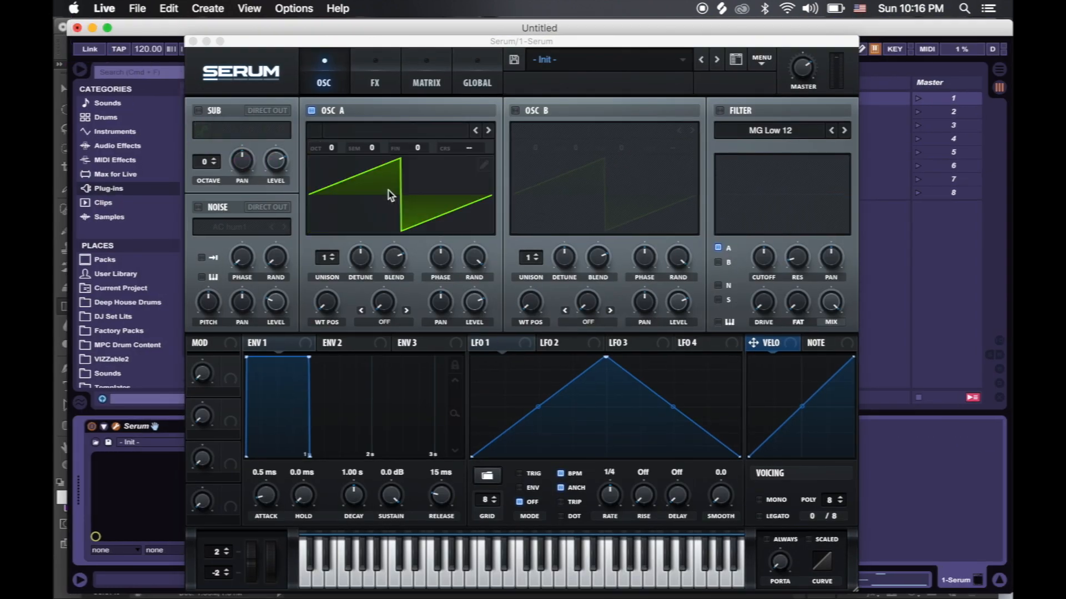
left_click(482, 229)
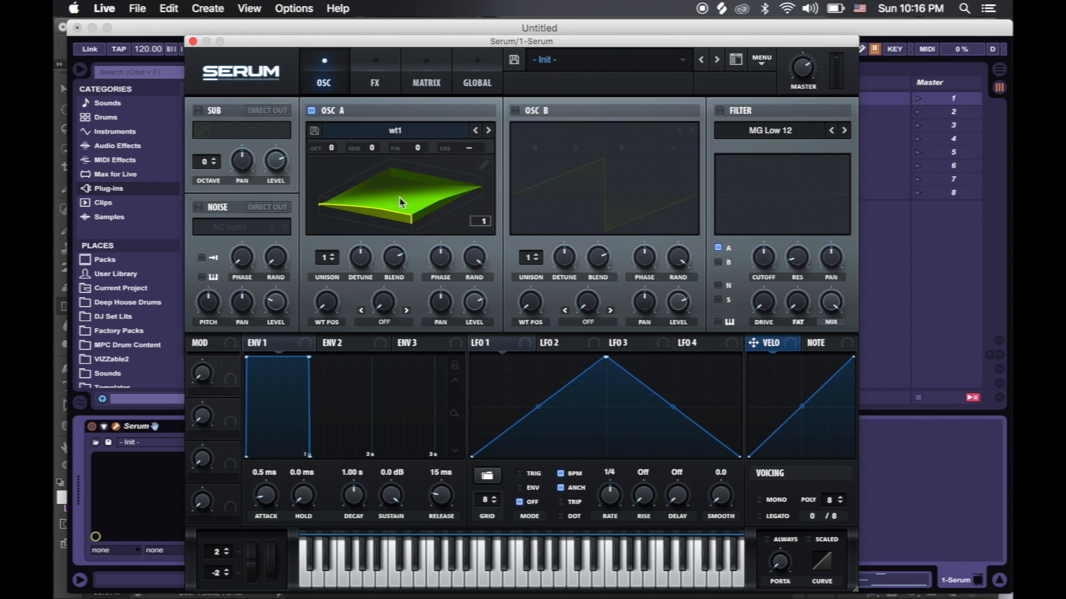
left_click(488, 214)
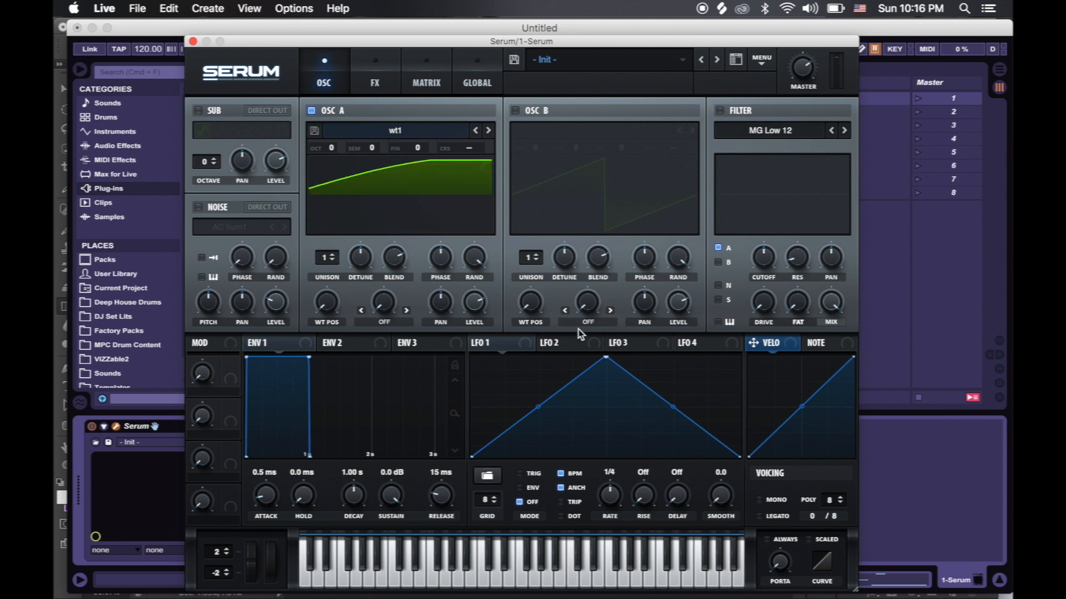
Reshape LFO 1 into a descending ramp with a 2 bar rate and assign it to oscillator A's wavetable position.
left_click_drag(605, 358, 367, 331)
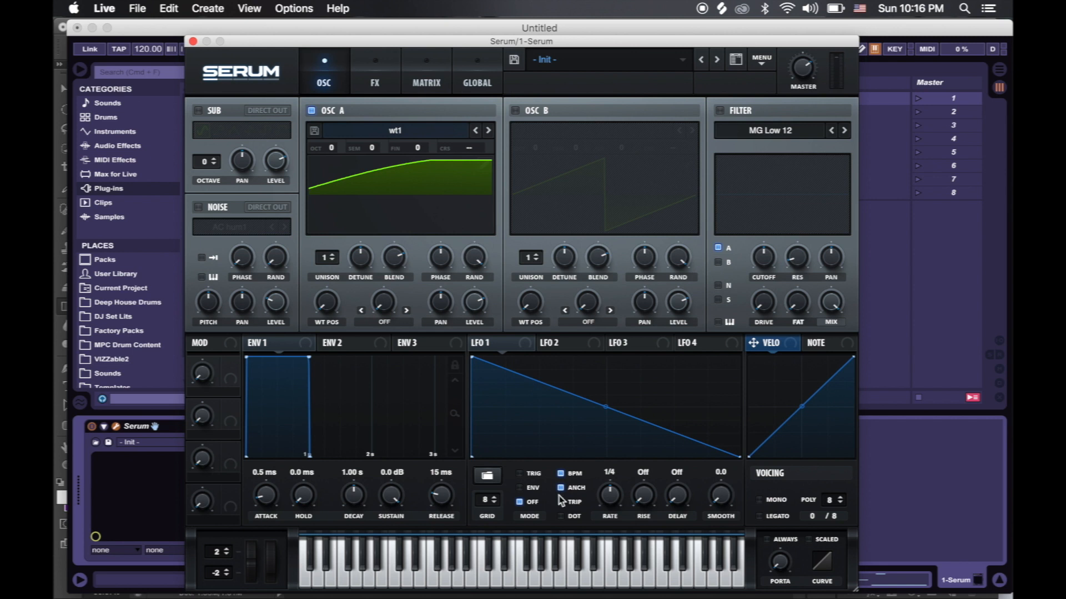
left_click_drag(609, 502, 603, 528)
left_click_drag(509, 348, 328, 302)
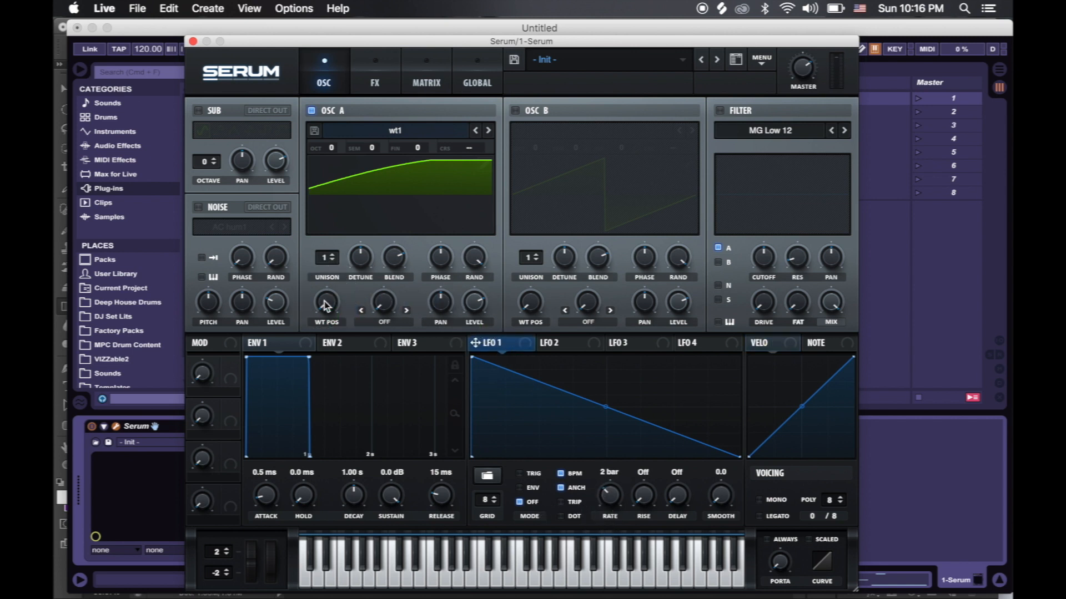
Set LFO 1 to Trig mode and play low notes to audition the wt1 wavetable in the 2D and 3D views.
left_click(320, 580)
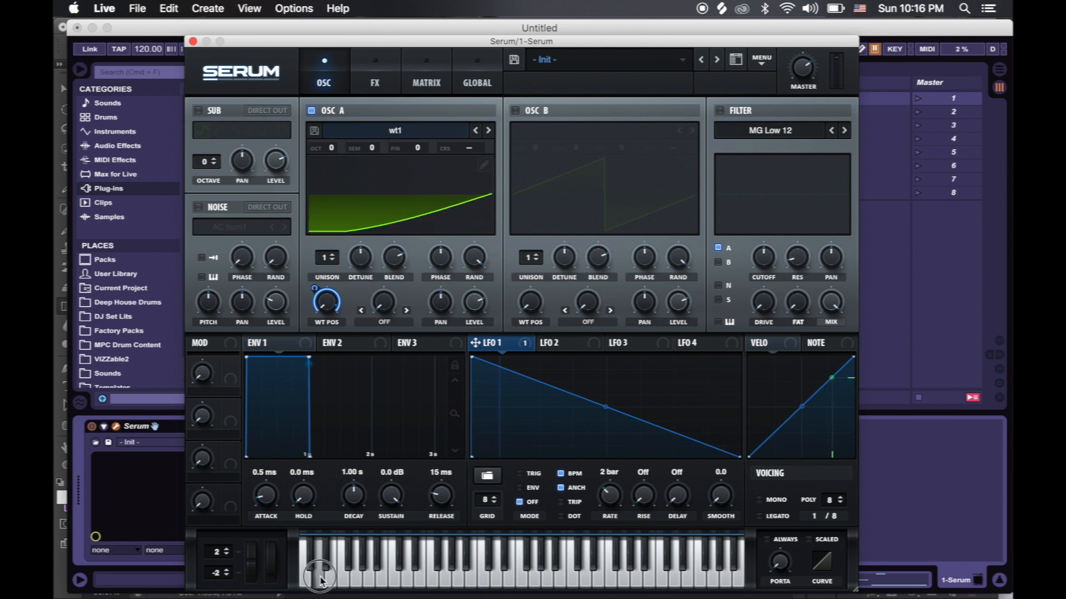
left_click(518, 475)
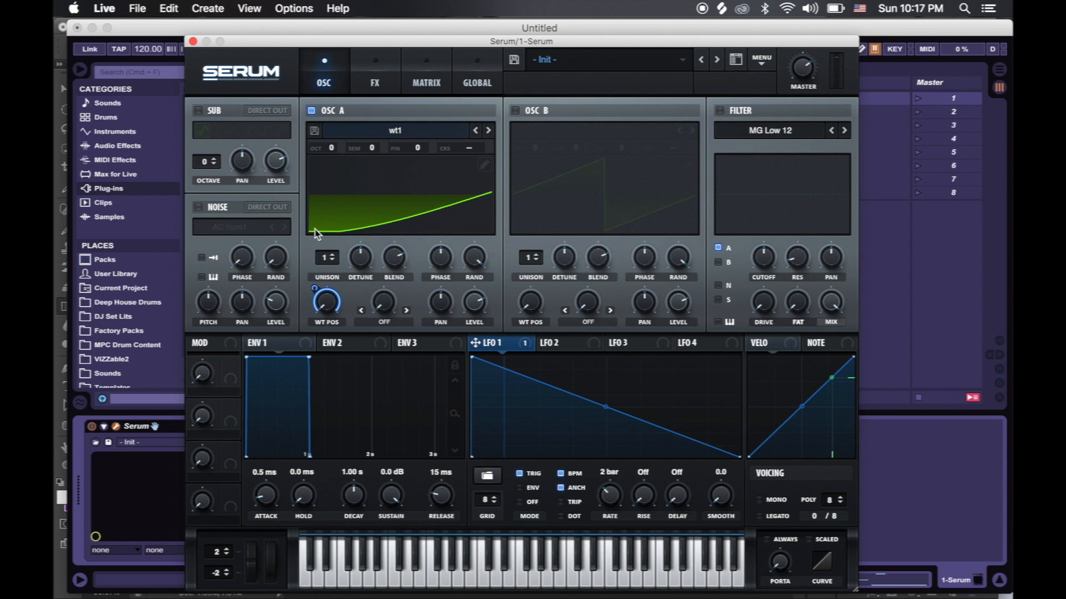
left_click(305, 582)
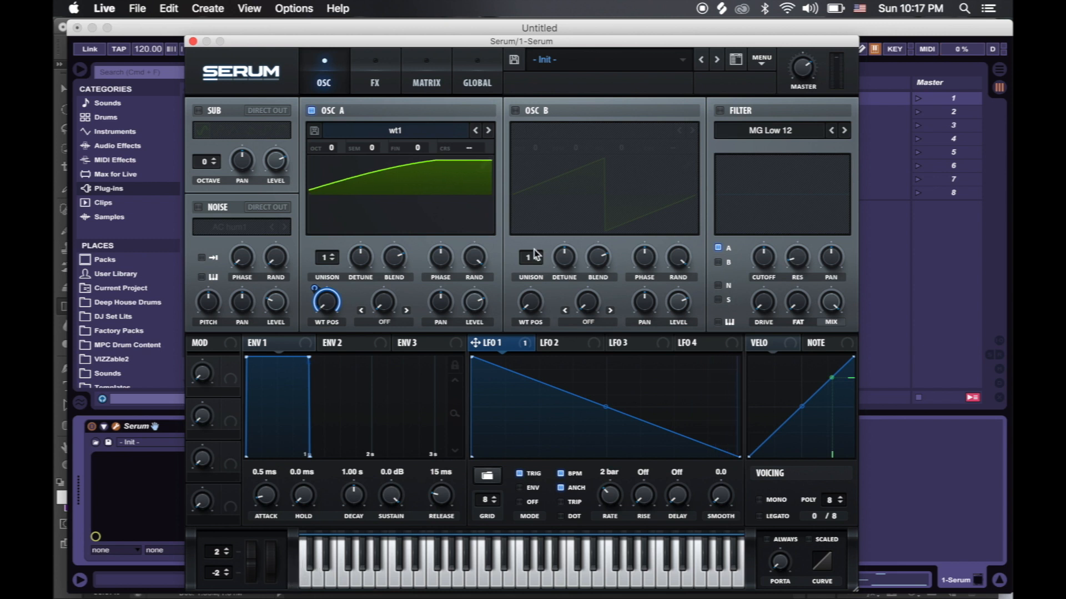
left_click(488, 219)
left_click(306, 576)
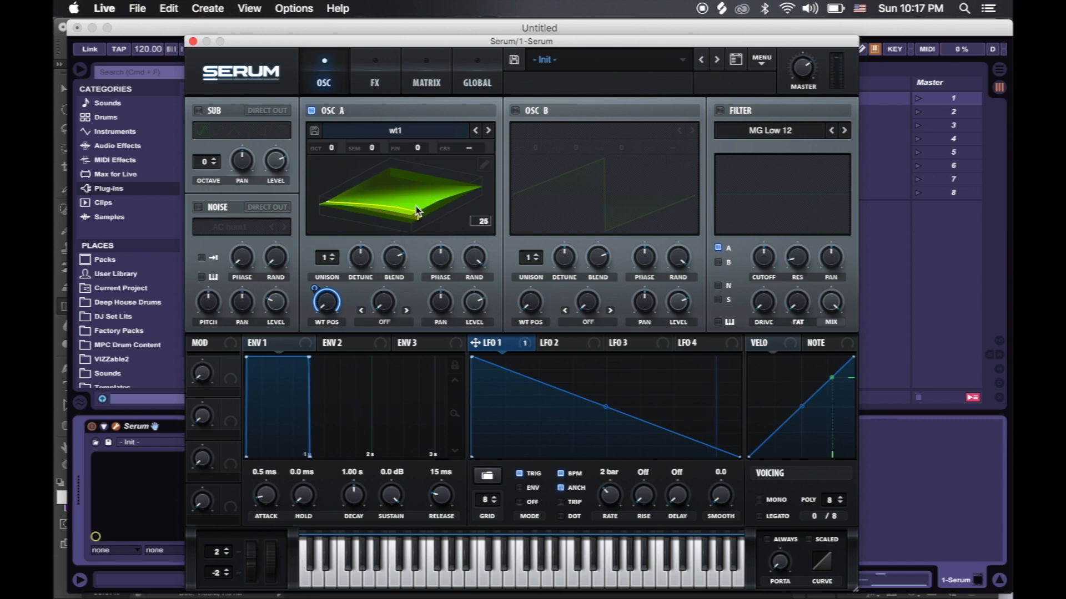
Switch to Photoshop and draw a Transparent Stripes gradient diagonally over the black-to-white image, from the upper right toward the lower left.
key("ctrl+Up")
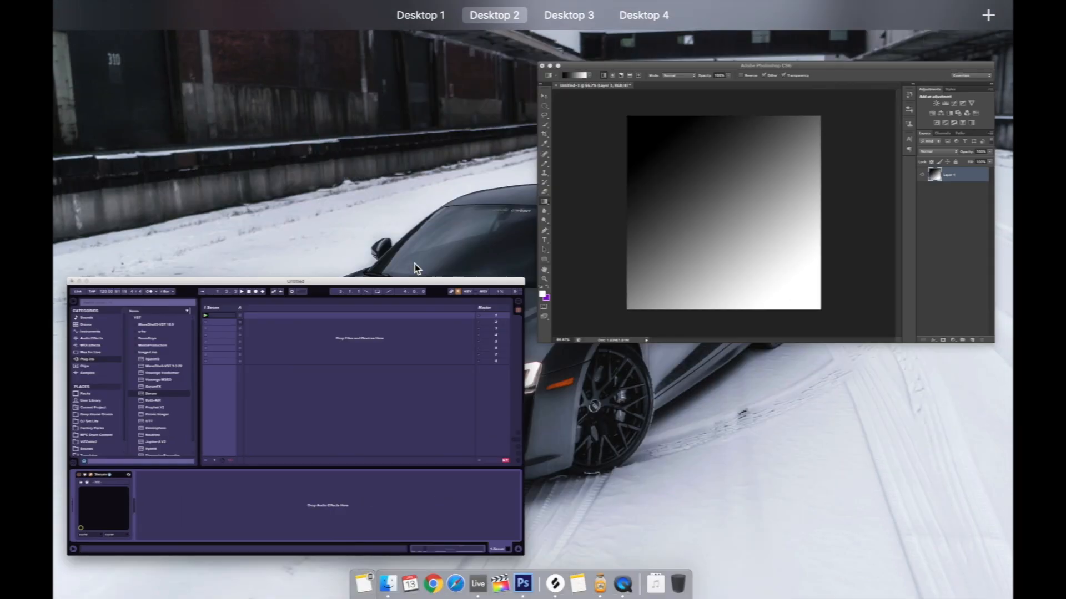
left_click(644, 236)
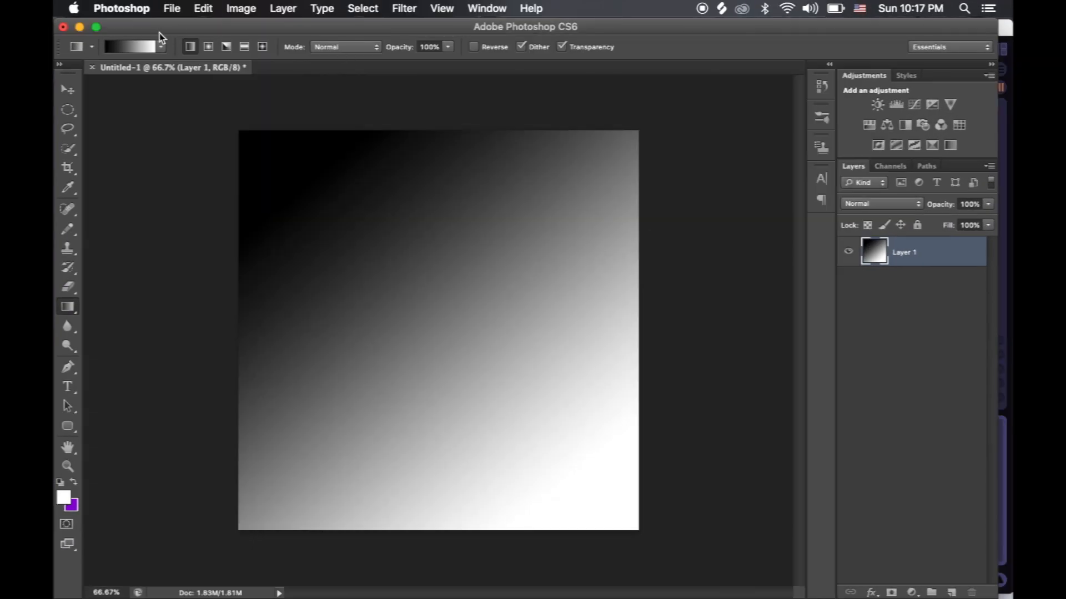
left_click(133, 46)
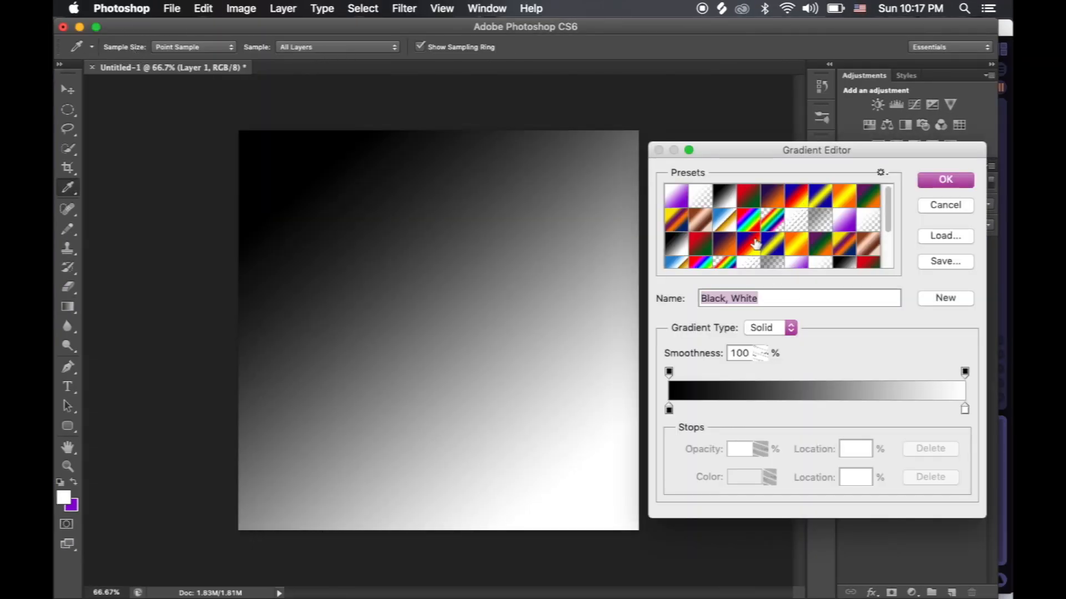
scroll(754, 240, "down", 3)
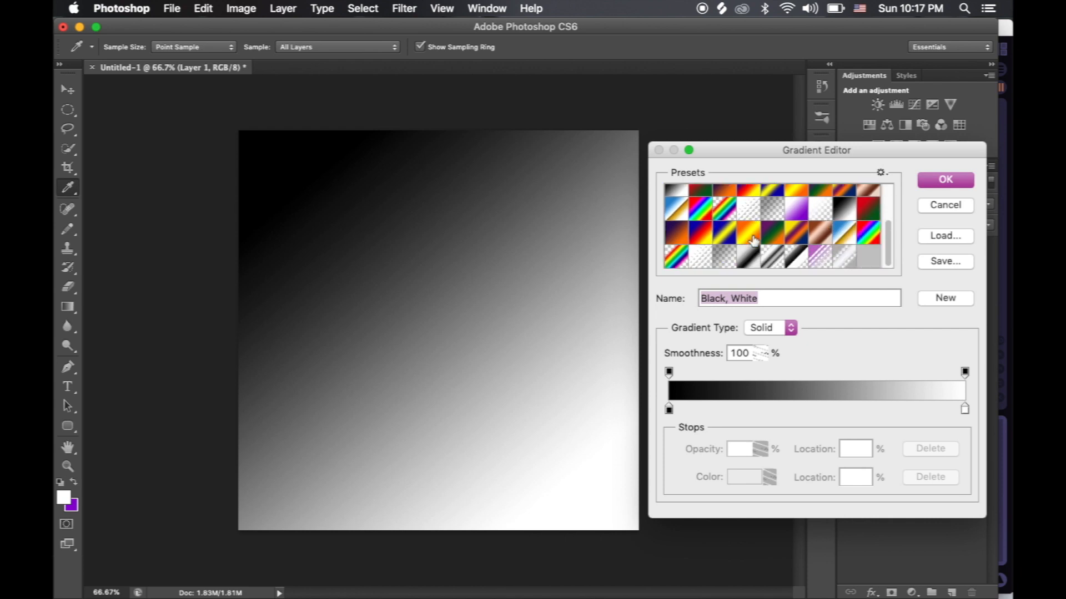
scroll(754, 239, "up", 3)
left_click(795, 222)
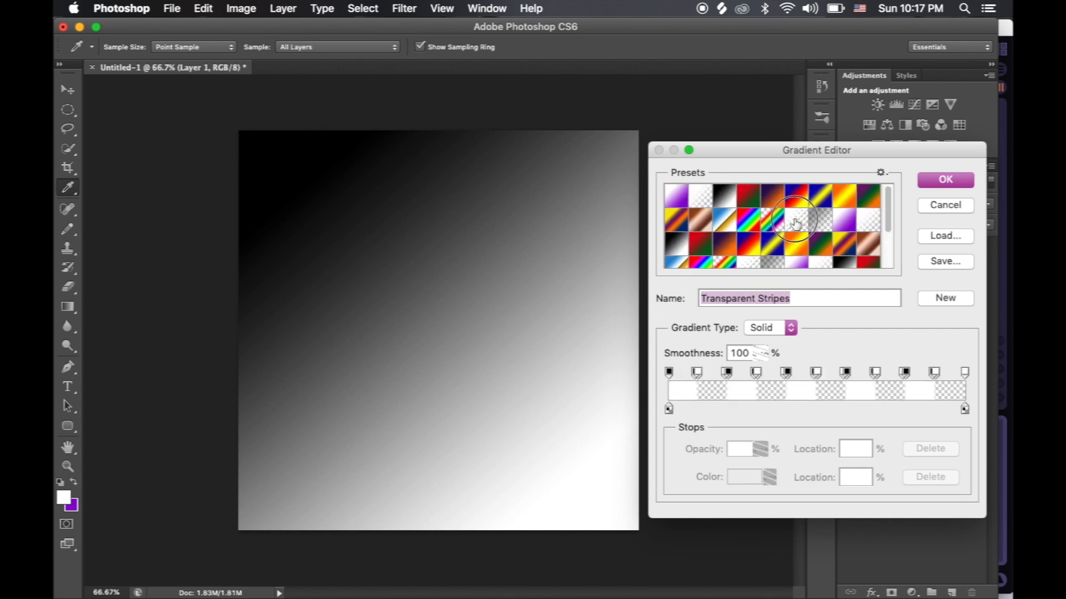
left_click(945, 180)
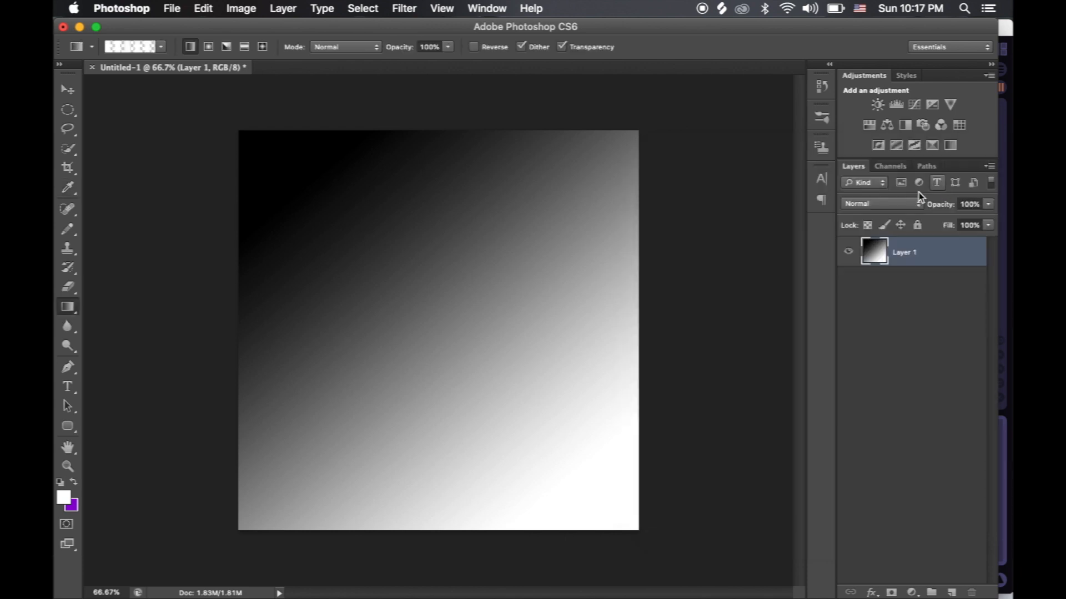
left_click_drag(528, 188, 285, 392)
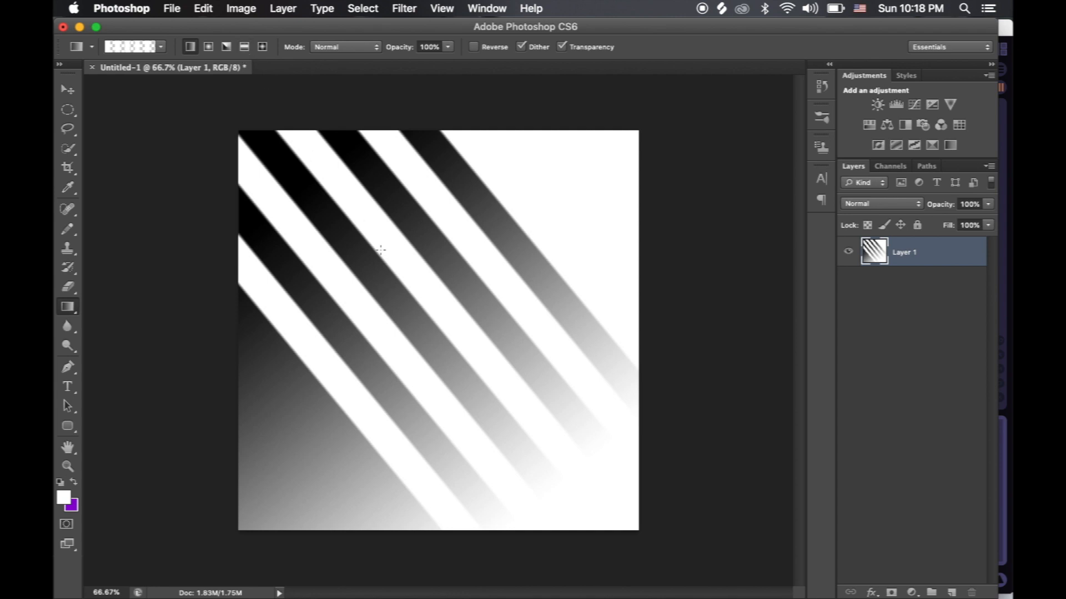
Save a PNG copy of the striped image to the Desktop as wt2.png.
left_click(172, 9)
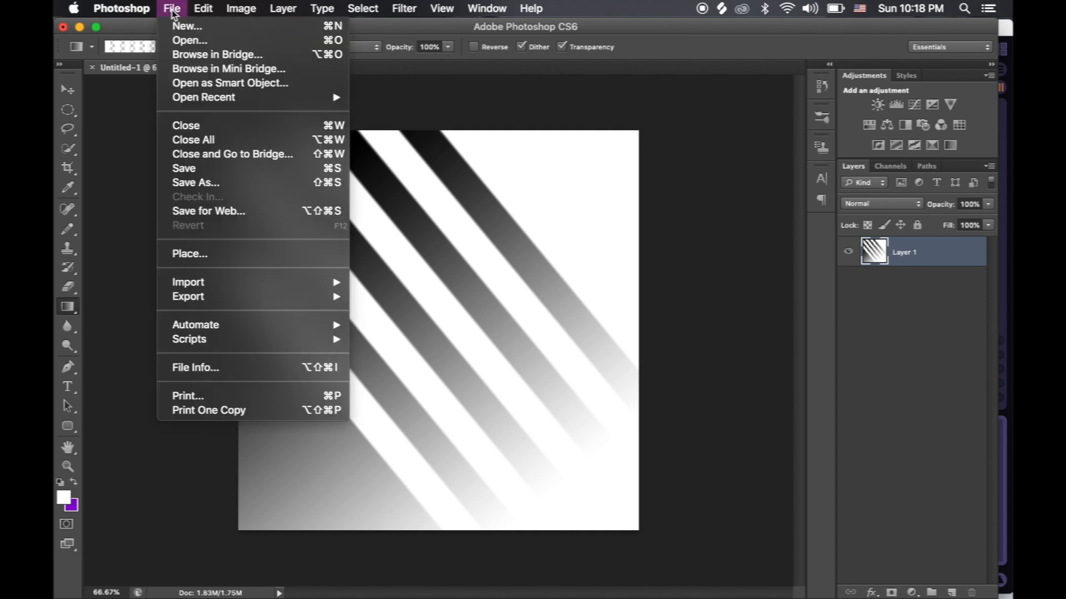
left_click(203, 183)
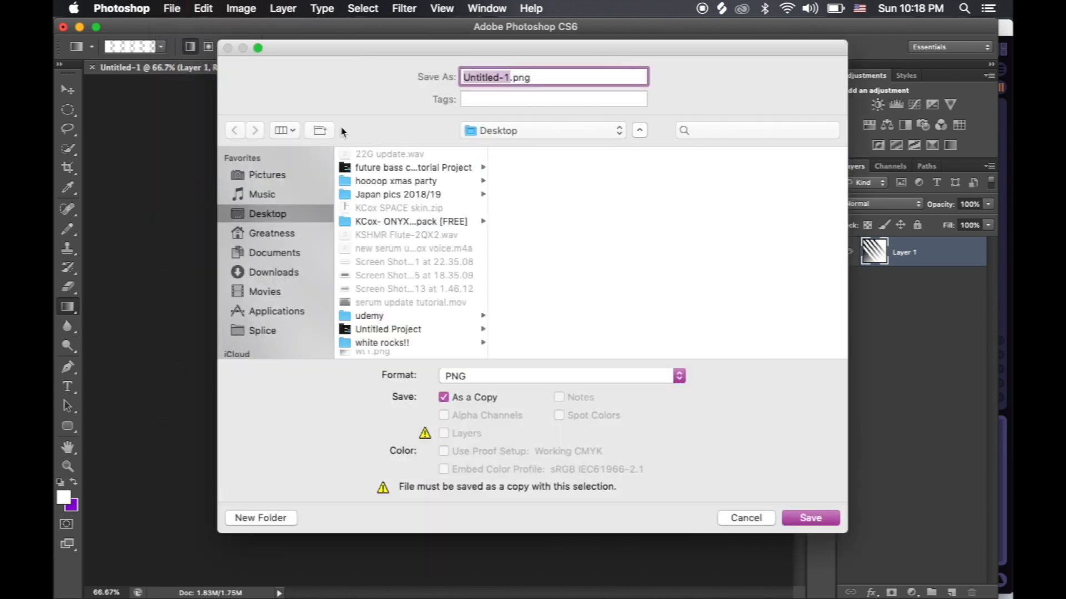
type("wt2")
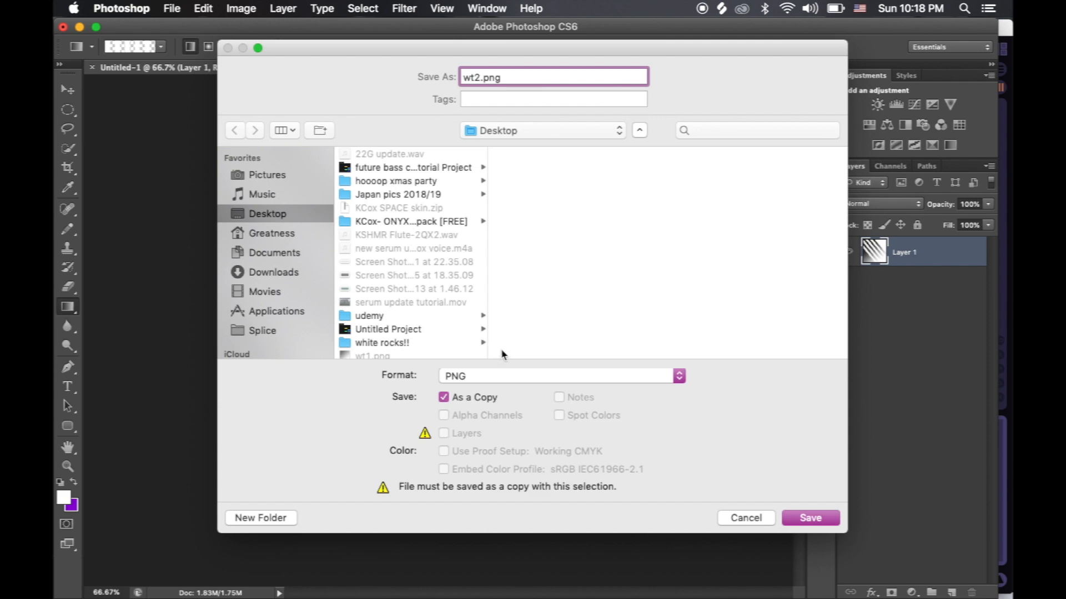
left_click(818, 519)
left_click(580, 185)
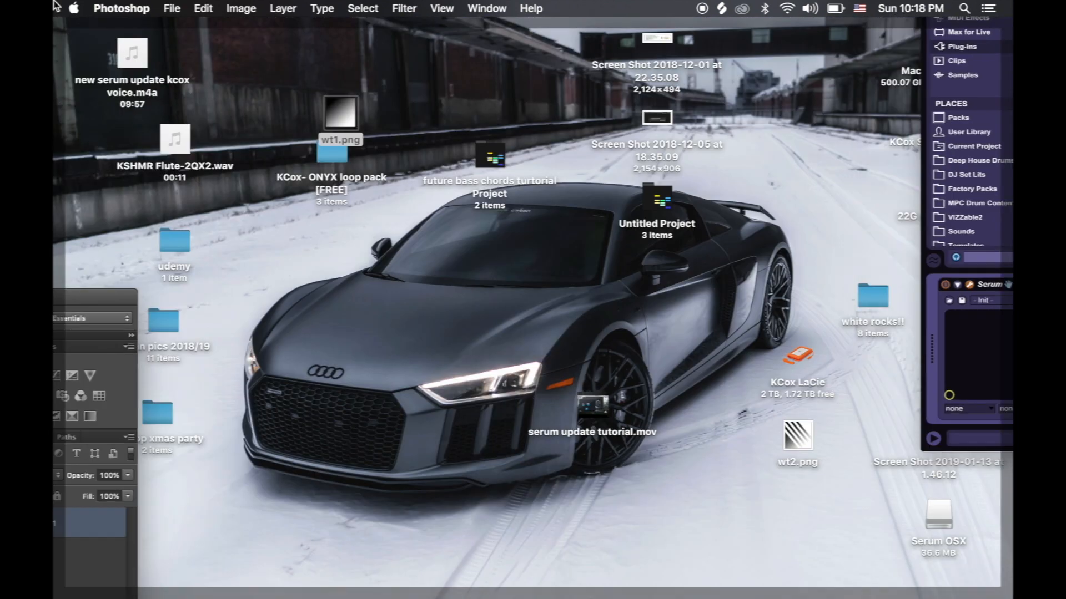
Switch to Ableton Live and import wt2.png from the Desktop into Serum's oscillator A as a wavetable.
key("ctrl+Up")
left_click(485, 547)
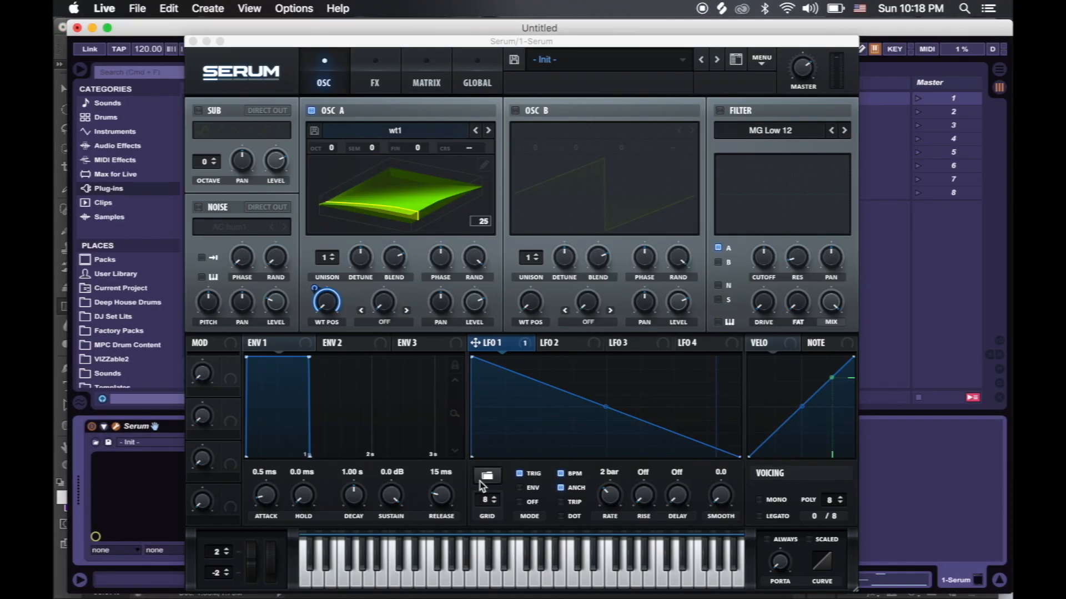
mouse_move(54, 1)
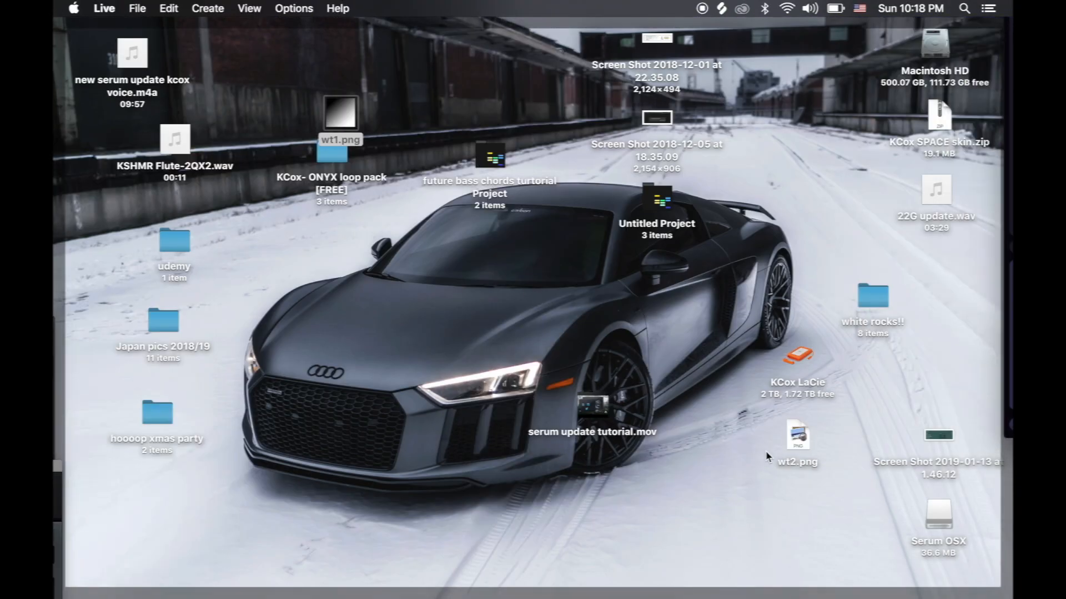
left_click_drag(797, 436, 388, 195)
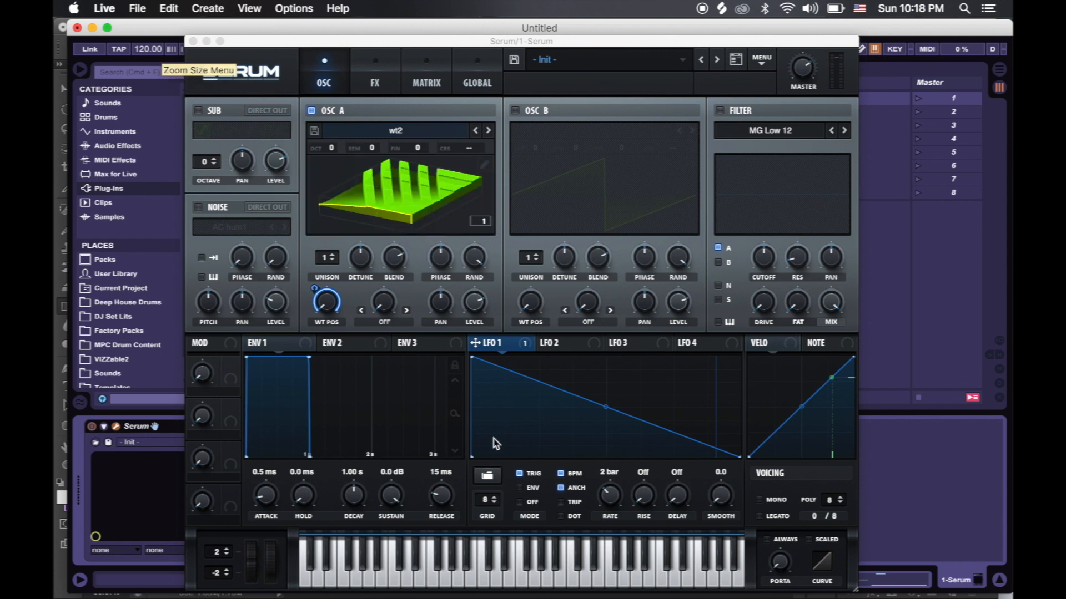
Play low notes to audition the wt2 wavetable and glance at the effects page.
left_click(320, 584)
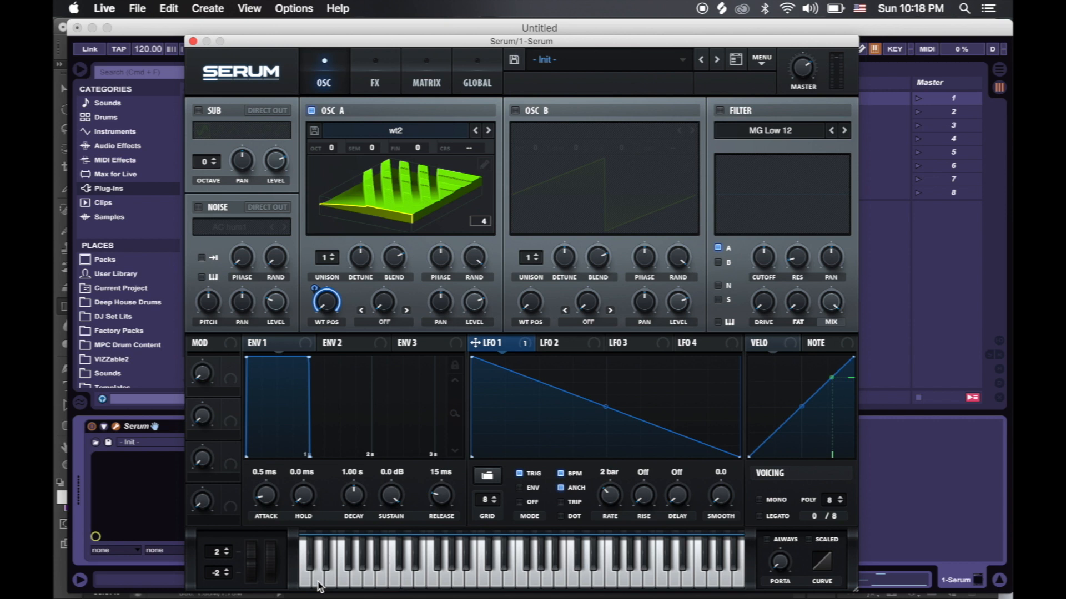
left_click(319, 586)
left_click(319, 585)
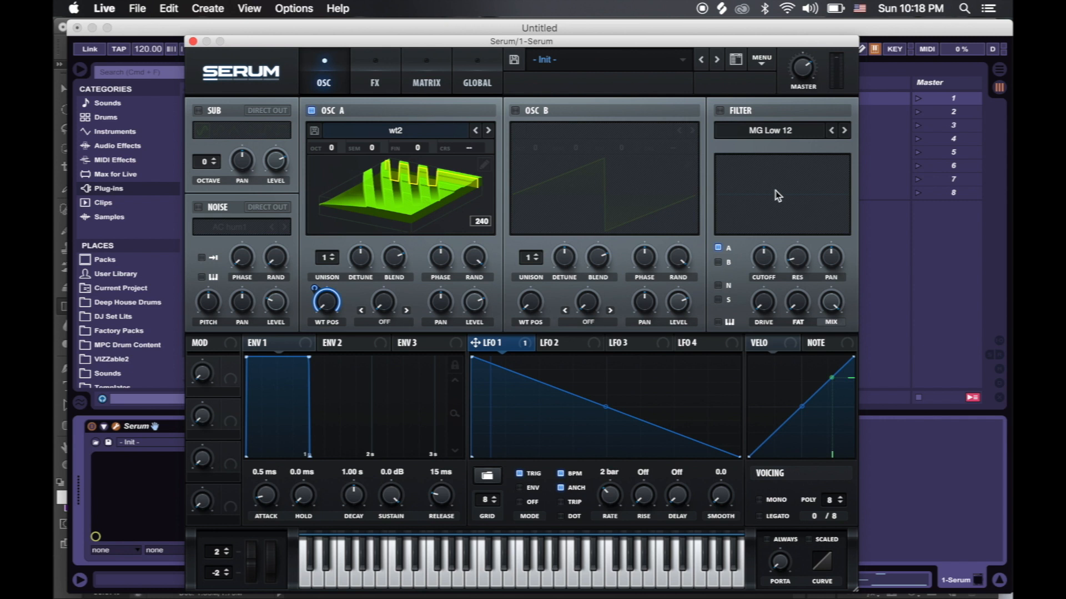
left_click(353, 80)
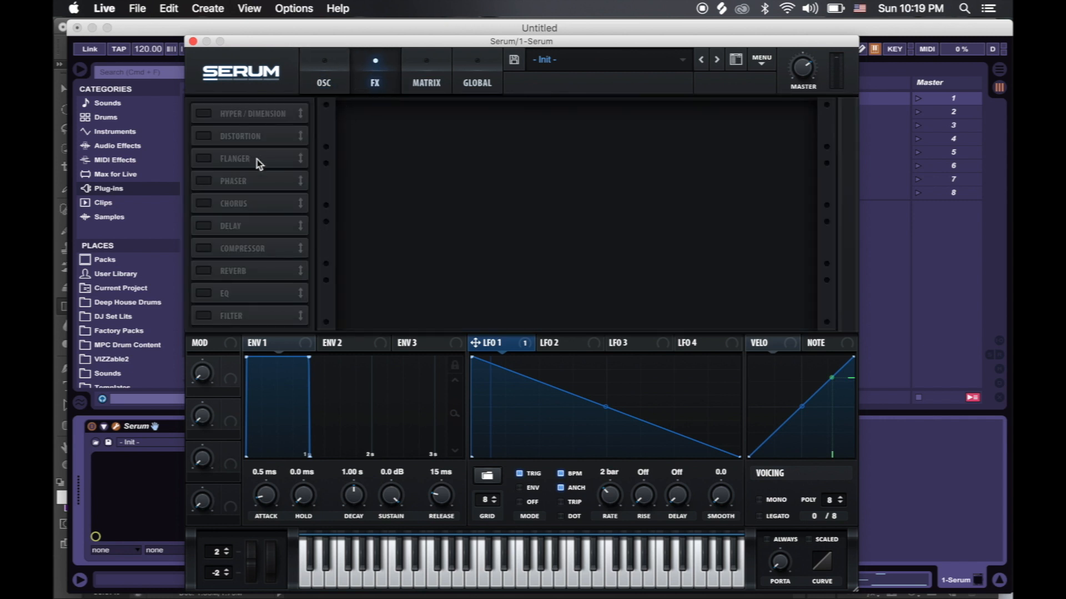
left_click(330, 81)
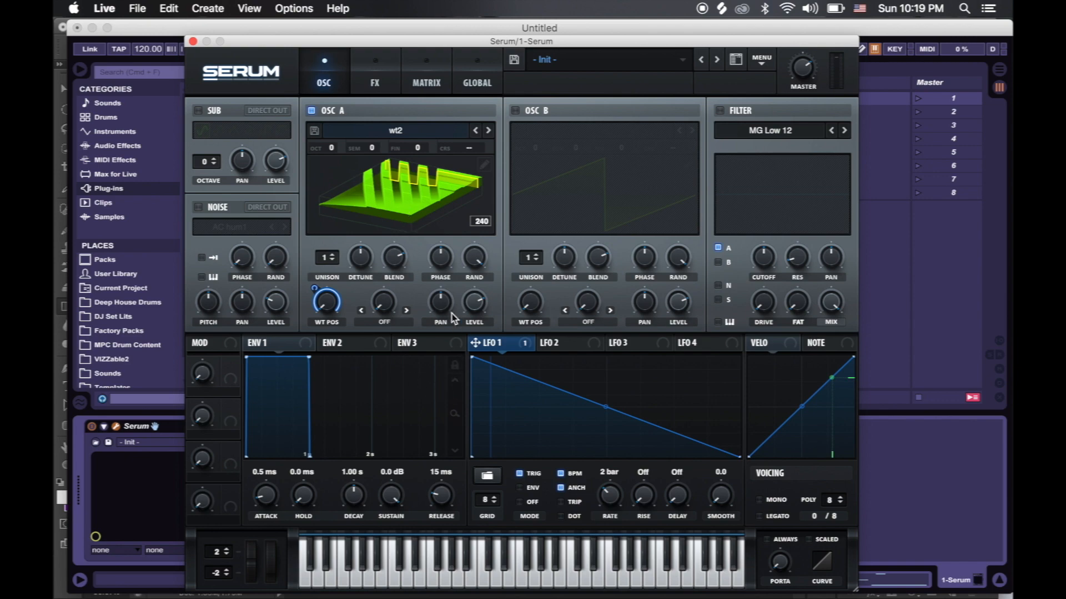
Switch to Photoshop, create a transparent 800 × 800 pixel document and draw a white Transparent Stripes gradient from the upper right to the lower left.
key("ctrl+Up")
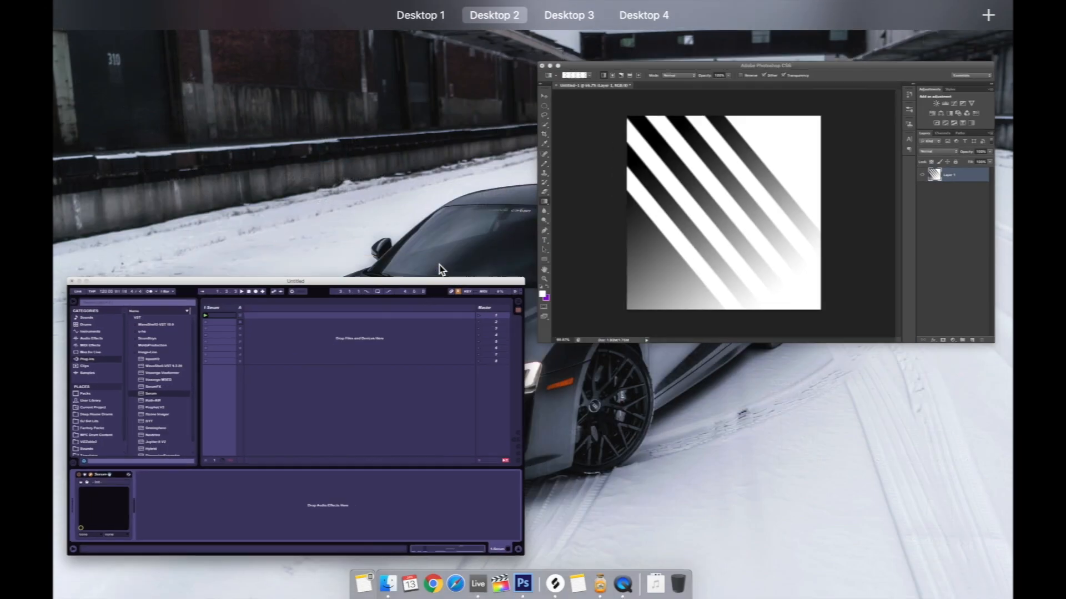
left_click(683, 240)
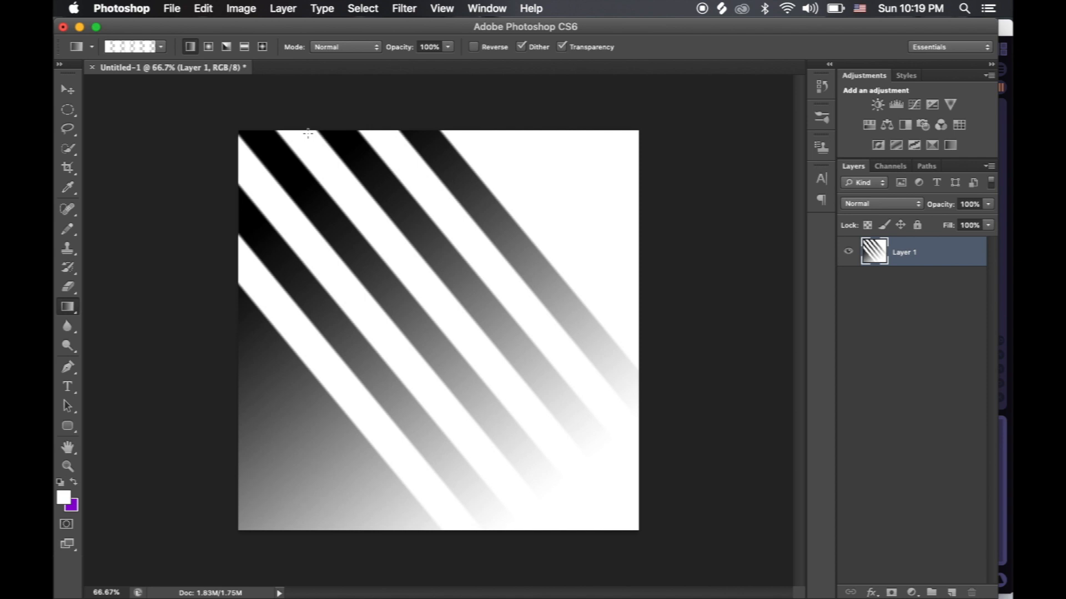
key("super+n")
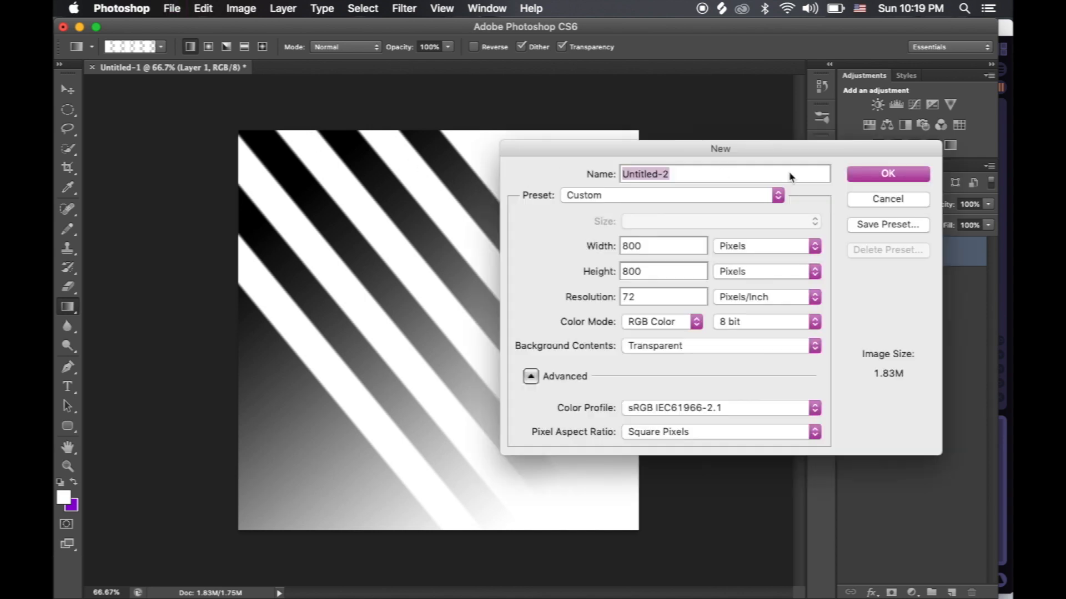
key("Return")
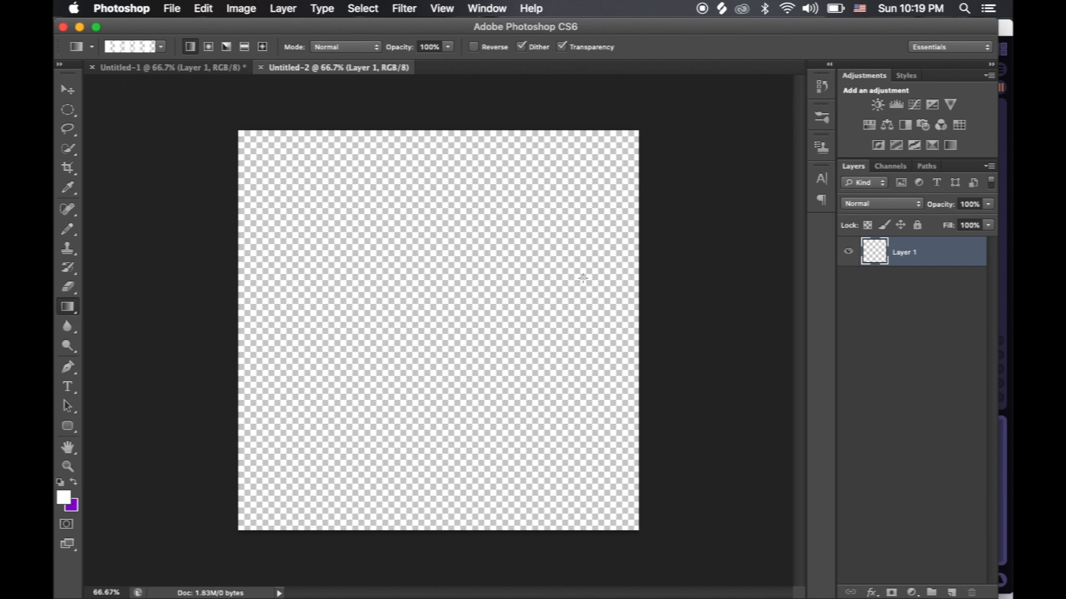
mouse_move(572, 212)
left_mouse_down()
mouse_move(324, 409)
mouse_move(271, 465)
left_mouse_up()
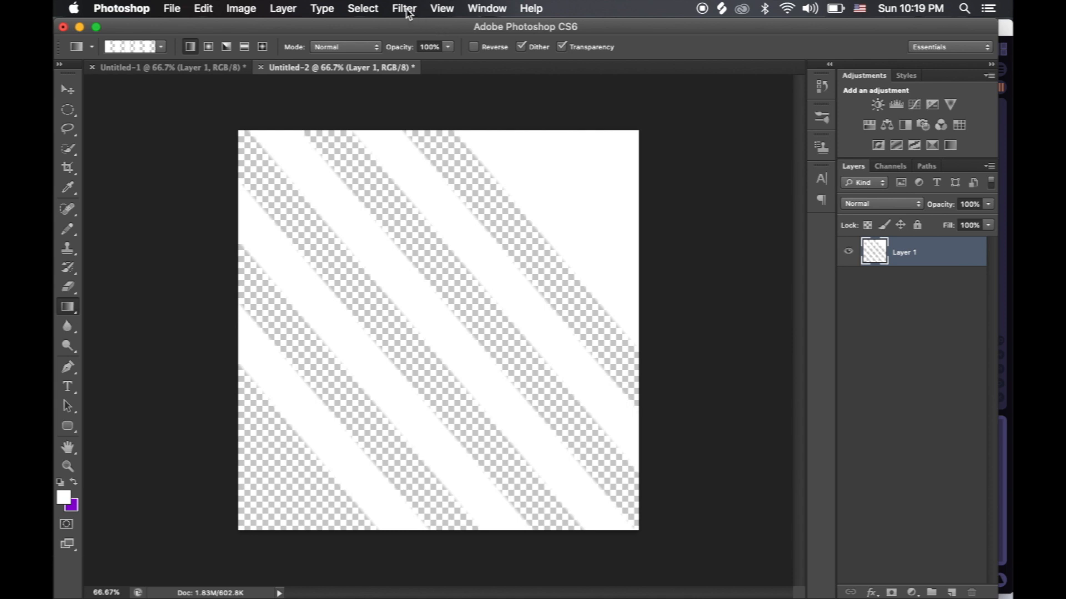
Apply the Twirl distortion filter to the striped layer with an angle of 262°.
left_click(405, 8)
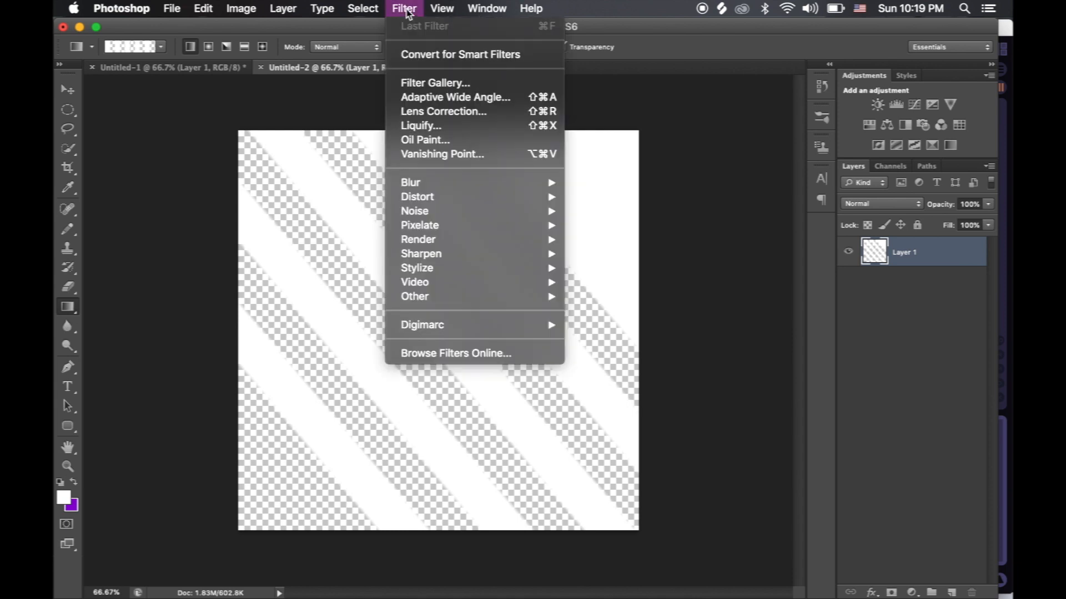
mouse_move(434, 183)
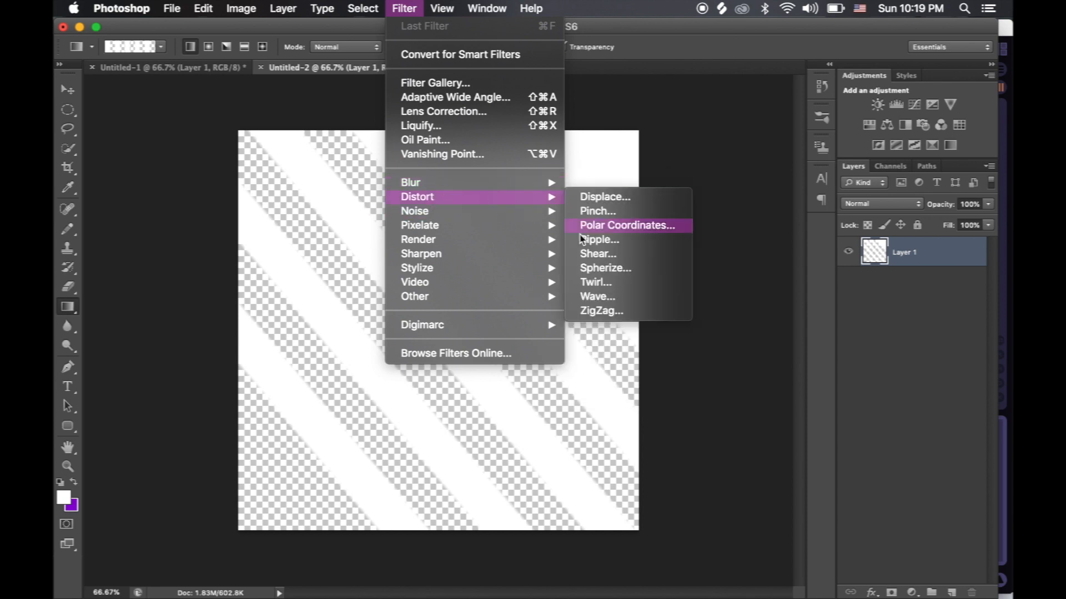
left_click(599, 283)
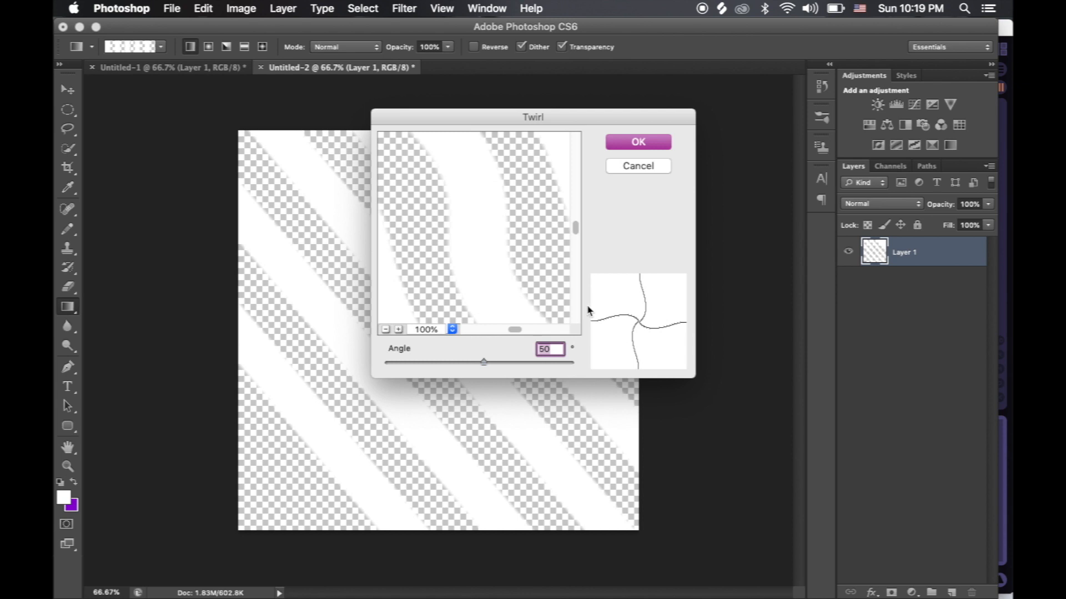
left_click_drag(486, 362, 514, 362)
left_click(510, 365)
left_click_drag(510, 366, 503, 365)
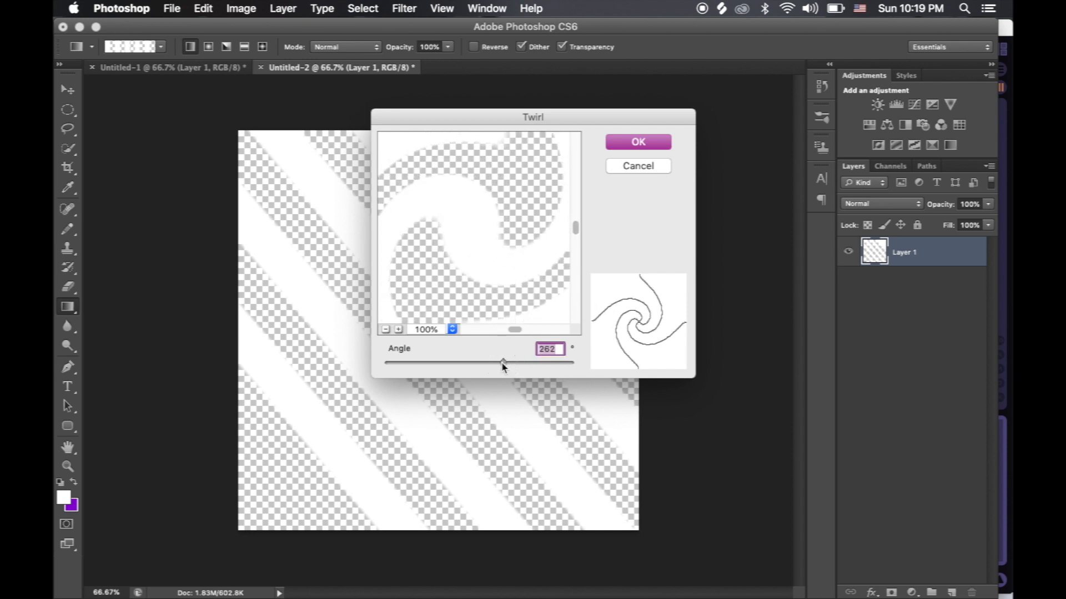
left_click(654, 149)
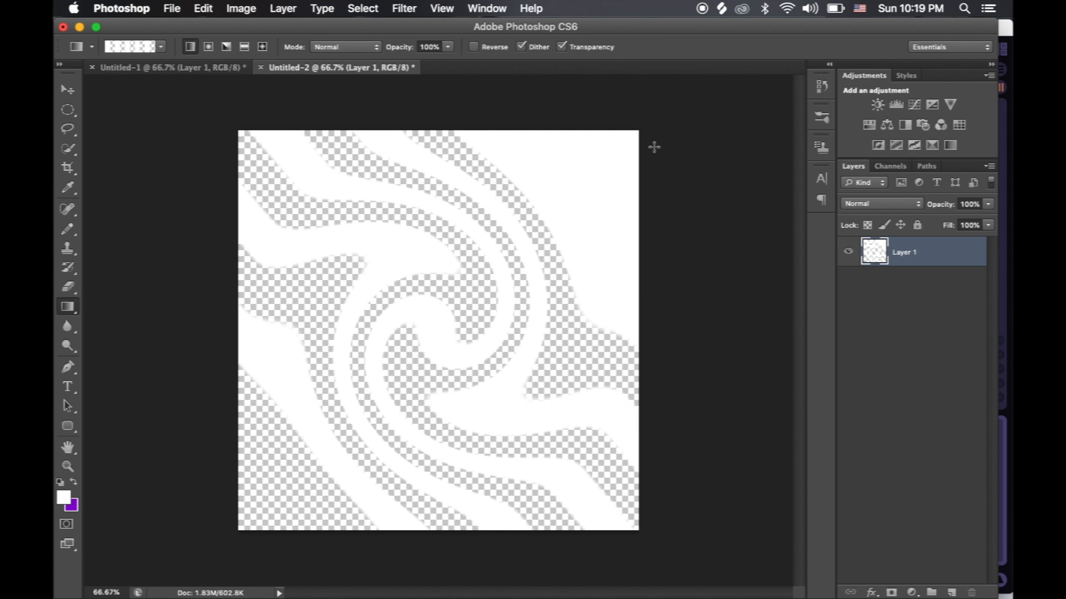
Save a PNG copy of the twirled image to the Desktop as wt3.png.
left_click(172, 8)
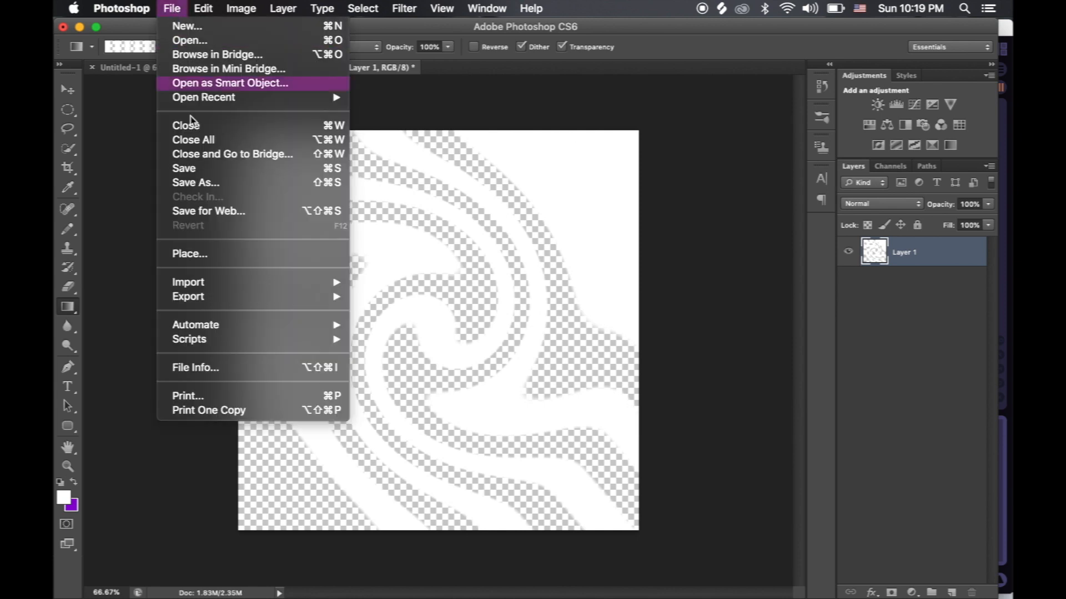
left_click(203, 185)
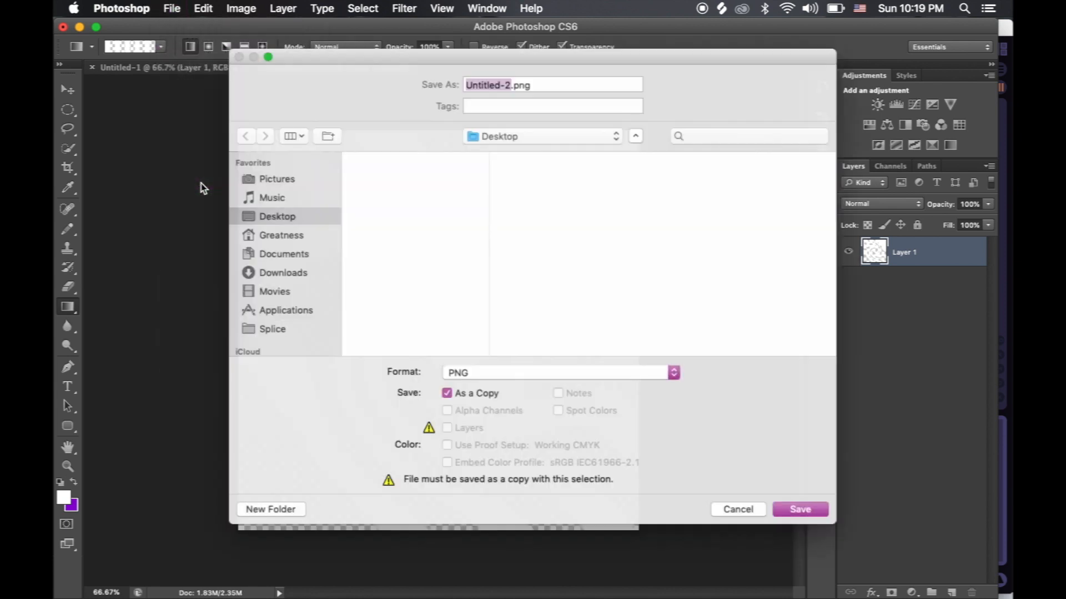
type("wt3")
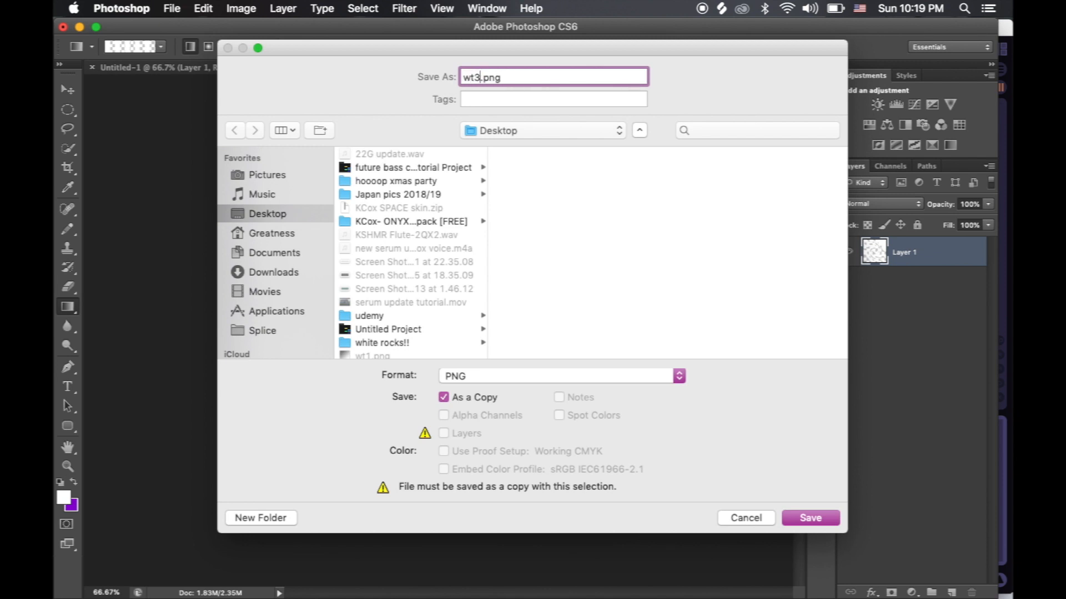
left_click(801, 518)
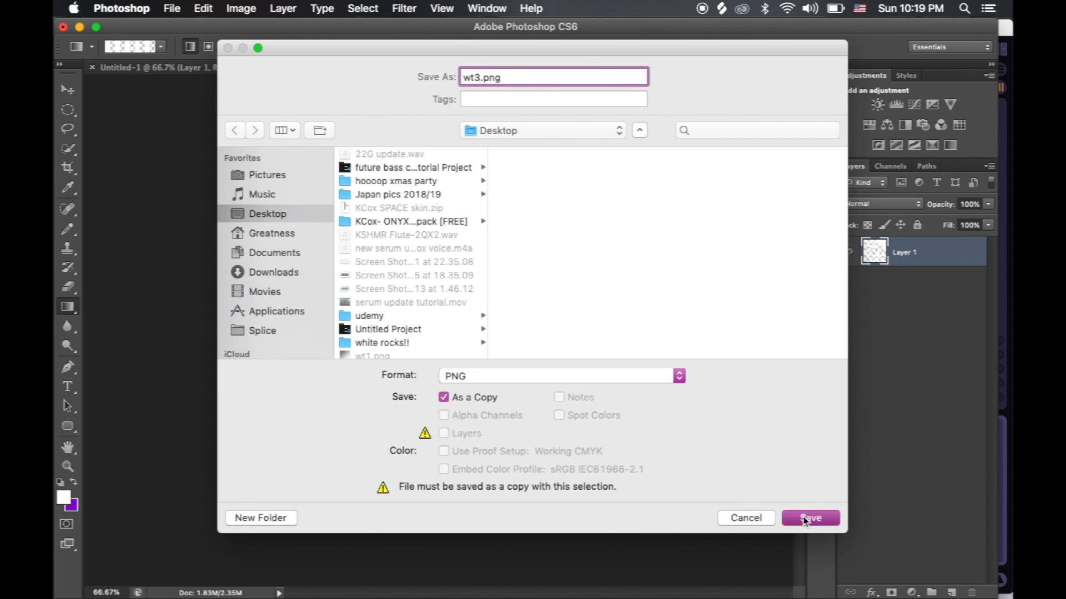
left_click(575, 183)
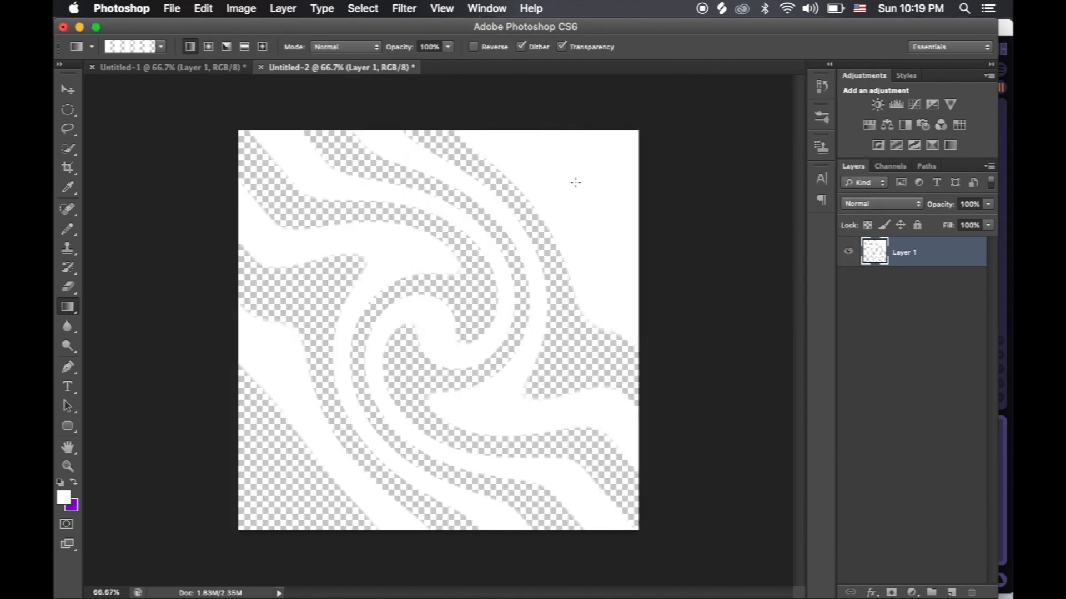
Import wt3.png from the Desktop into Serum's oscillator A and audition it with a low note.
mouse_move(54, 2)
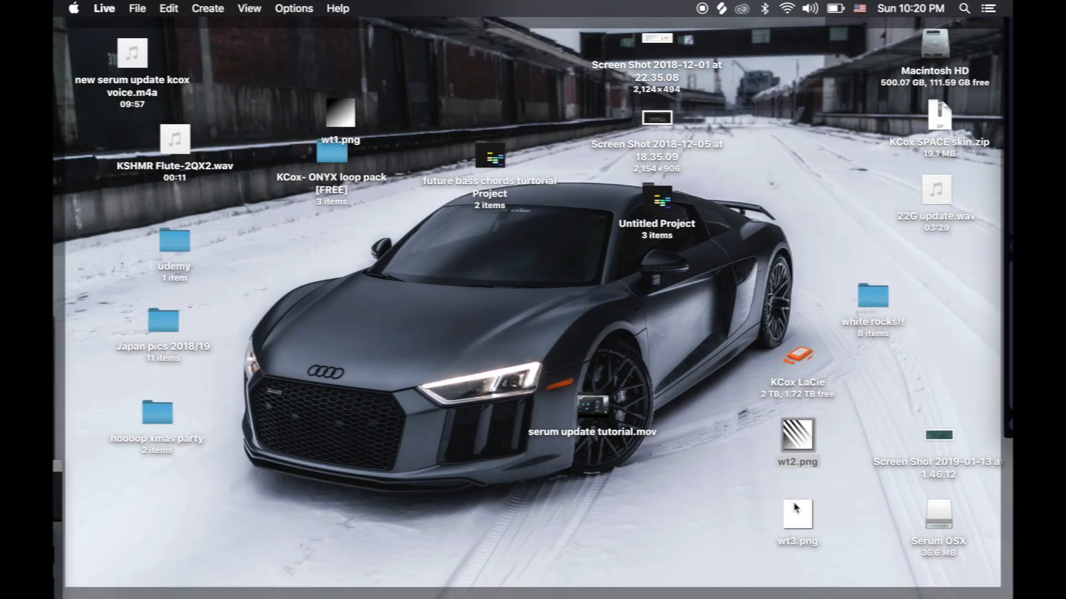
left_click_drag(794, 503, 362, 207)
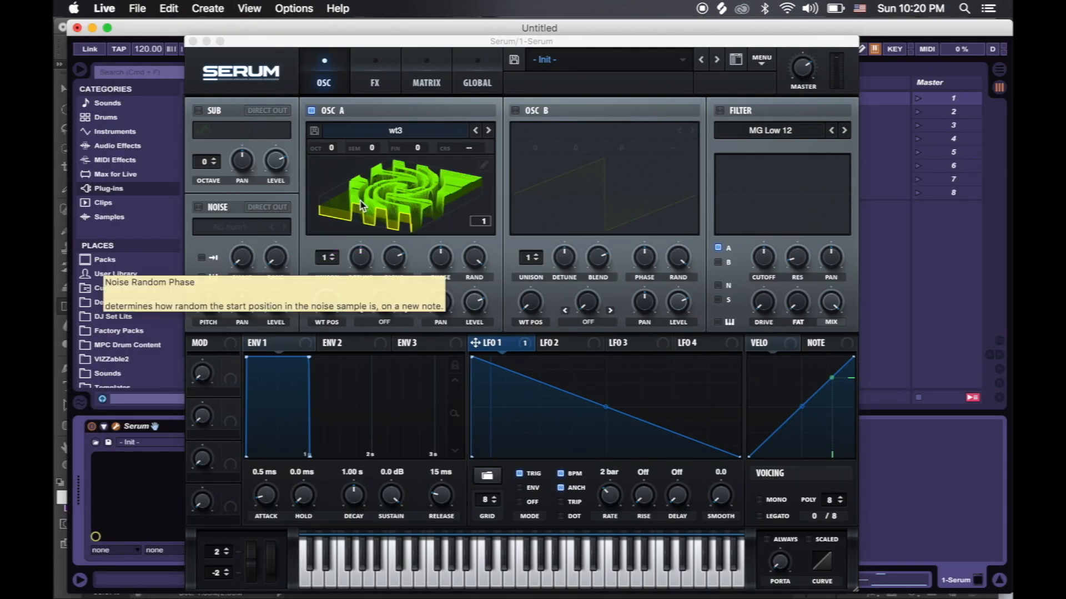
left_click(304, 584)
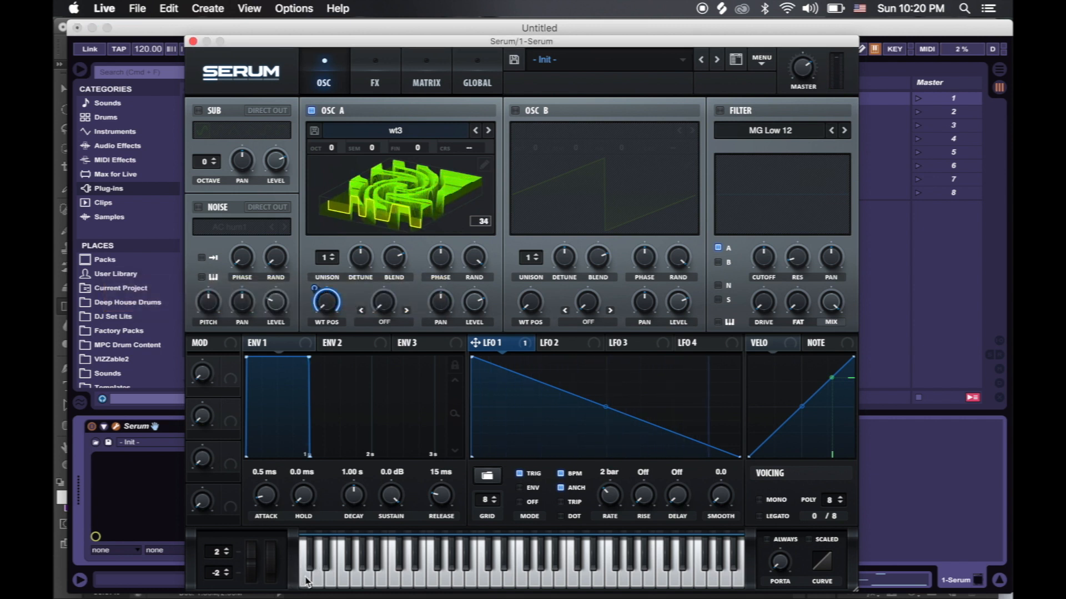
Enable Serum's filter and change the interface skin to Promethium.
left_click(721, 111)
left_click(254, 84)
mouse_move(260, 98)
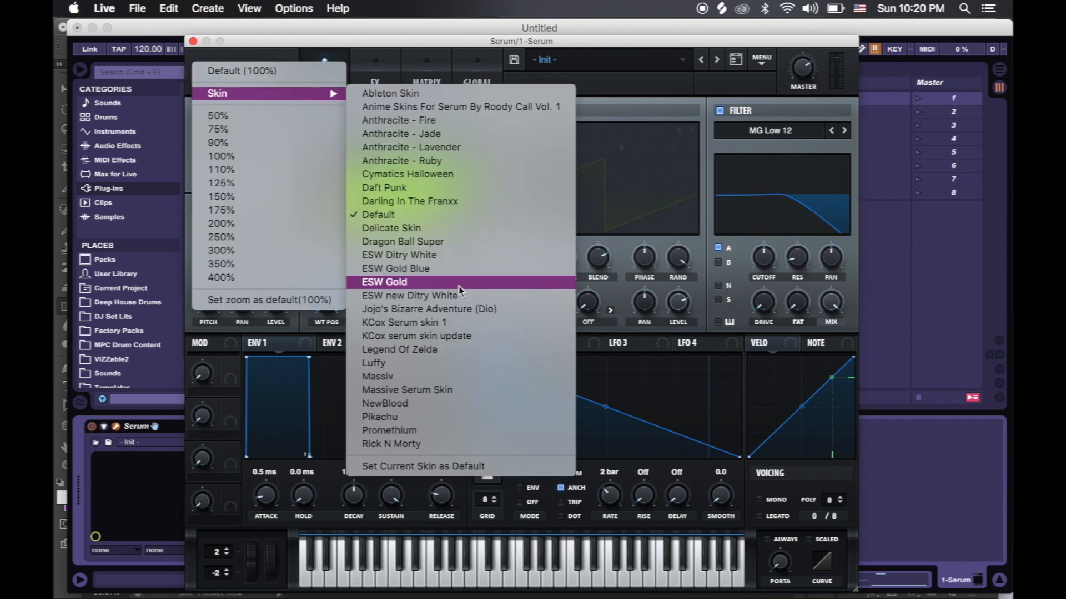
left_click(407, 431)
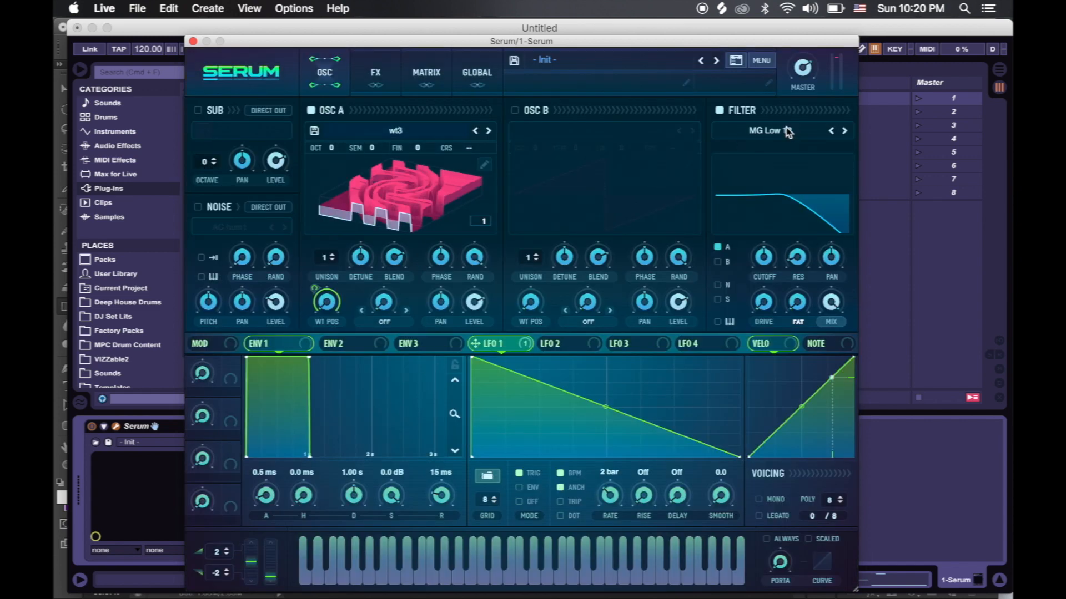
Set the filter type to Scream LP from the miscellaneous filters.
left_click(787, 131)
mouse_move(769, 195)
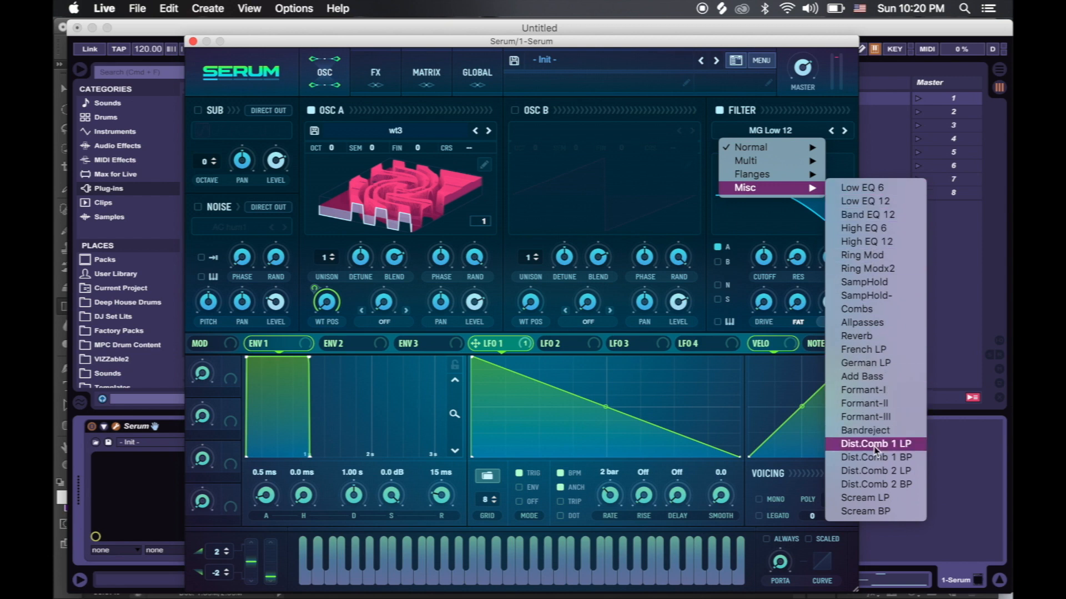
left_click(875, 501)
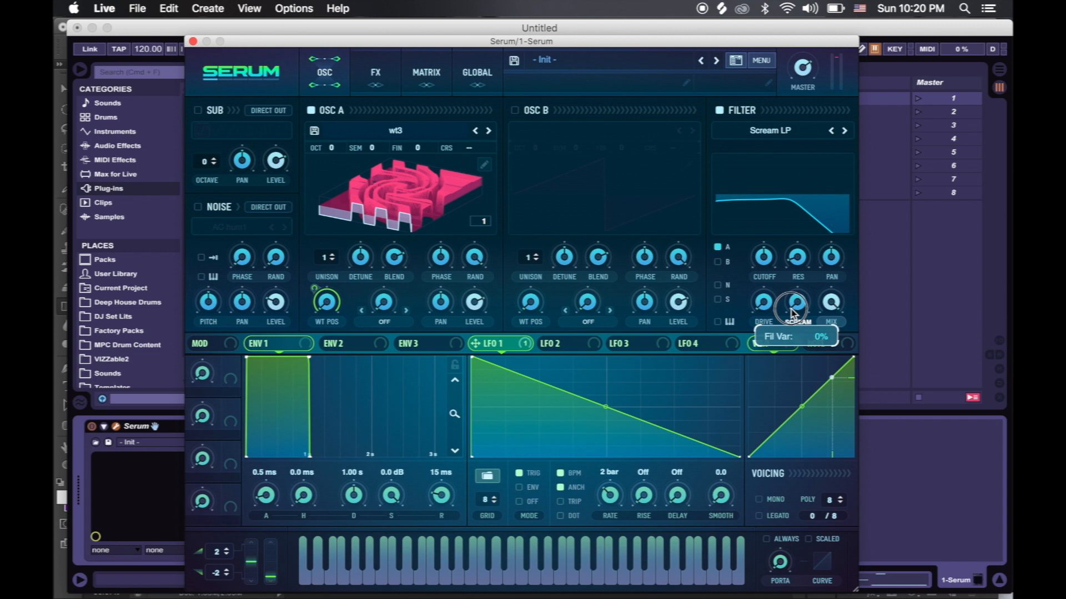
Assign LFO 2 to the filter's Scream amount at a 1/16 rate and play a low note.
left_click(553, 344)
left_click_drag(646, 336, 797, 302)
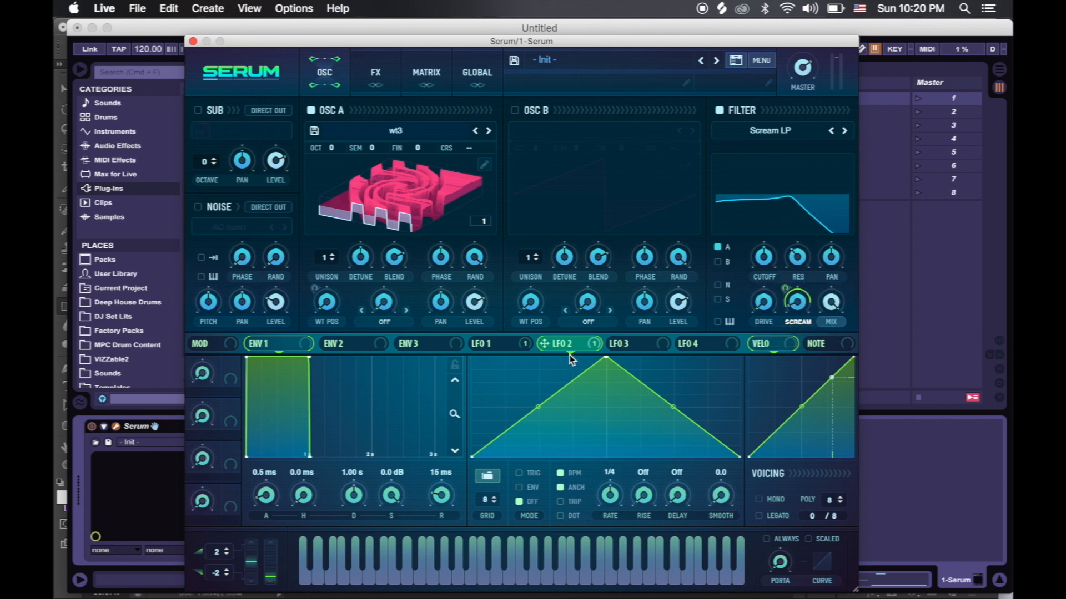
left_click_drag(617, 497, 636, 483)
left_click(318, 580)
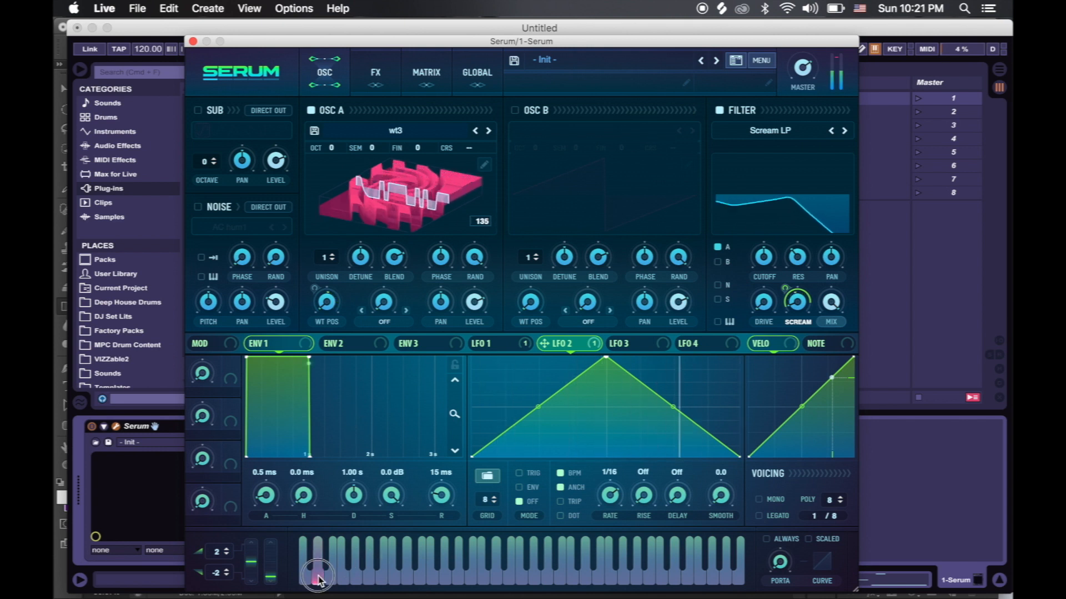
Set the filter drive to about 16%, change the filter type to Scream BP and audition it with a low note.
left_click_drag(765, 303, 782, 283)
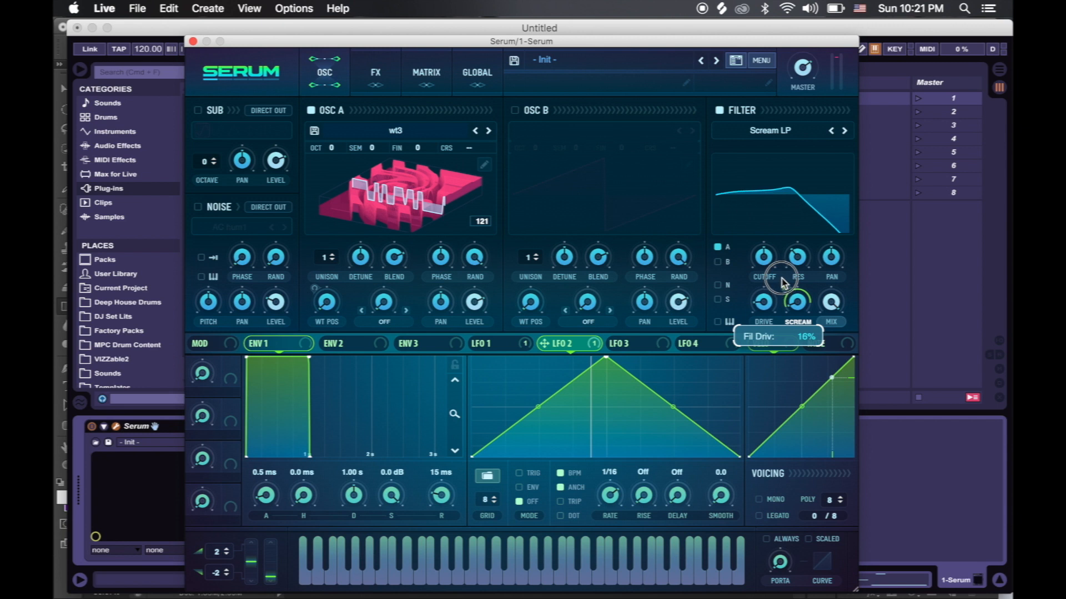
left_click(845, 131)
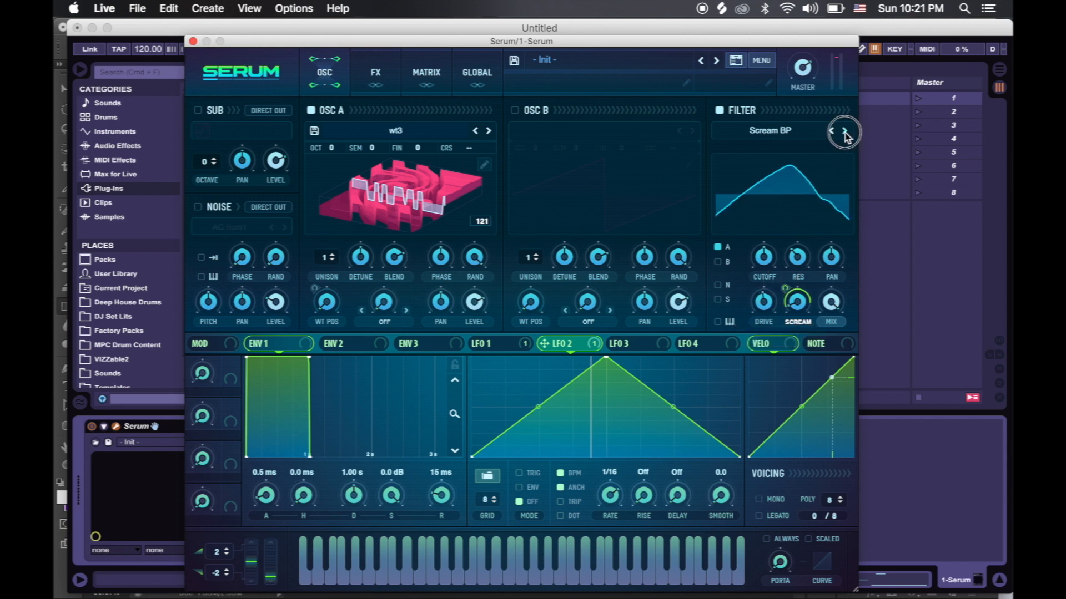
left_click(317, 580)
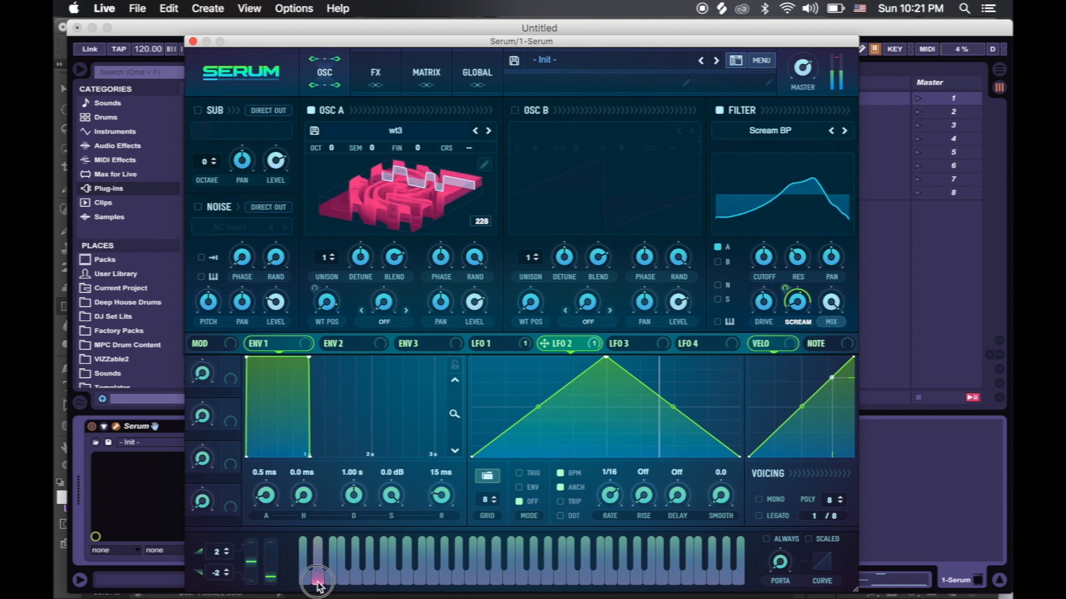
Assign LFO 1 to the filter cutoff and switch the filter back to Scream LP, playing low notes to compare both types.
left_click(488, 344)
left_click_drag(489, 344, 758, 255)
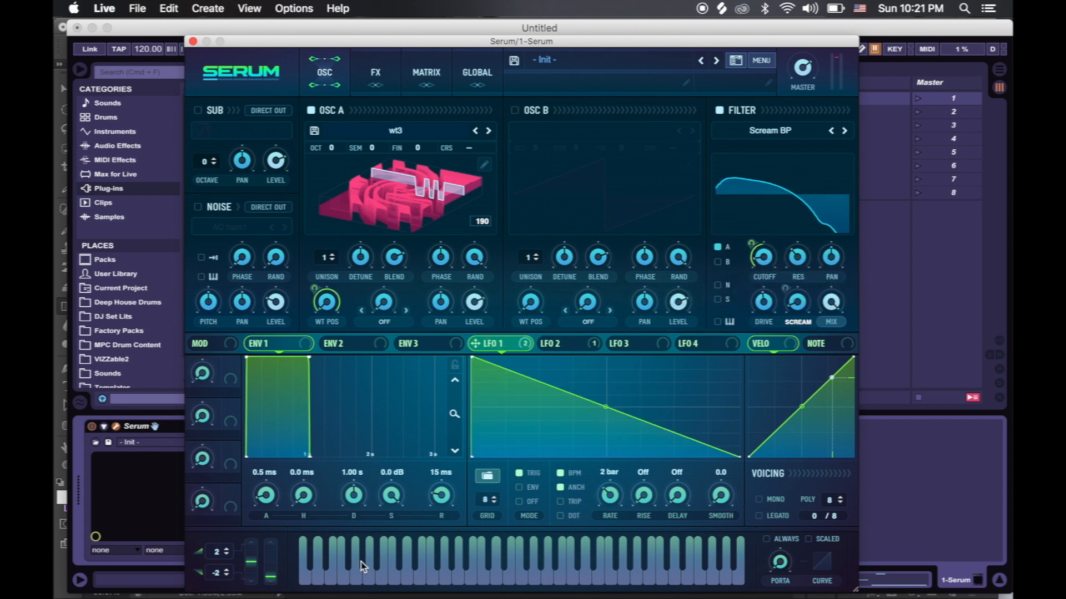
left_click(305, 581)
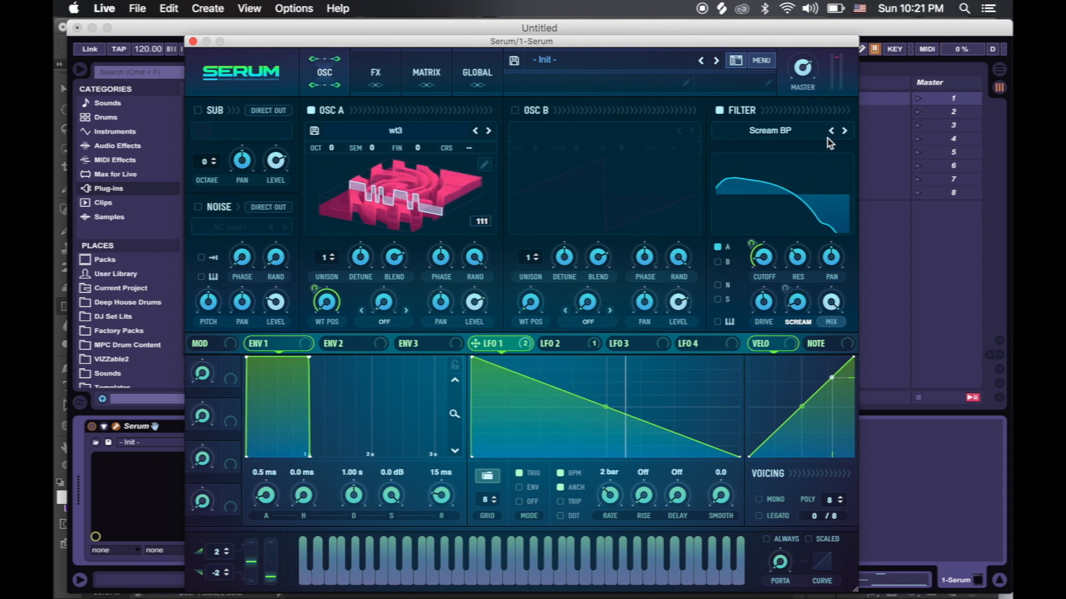
left_click(831, 130)
left_click(321, 564)
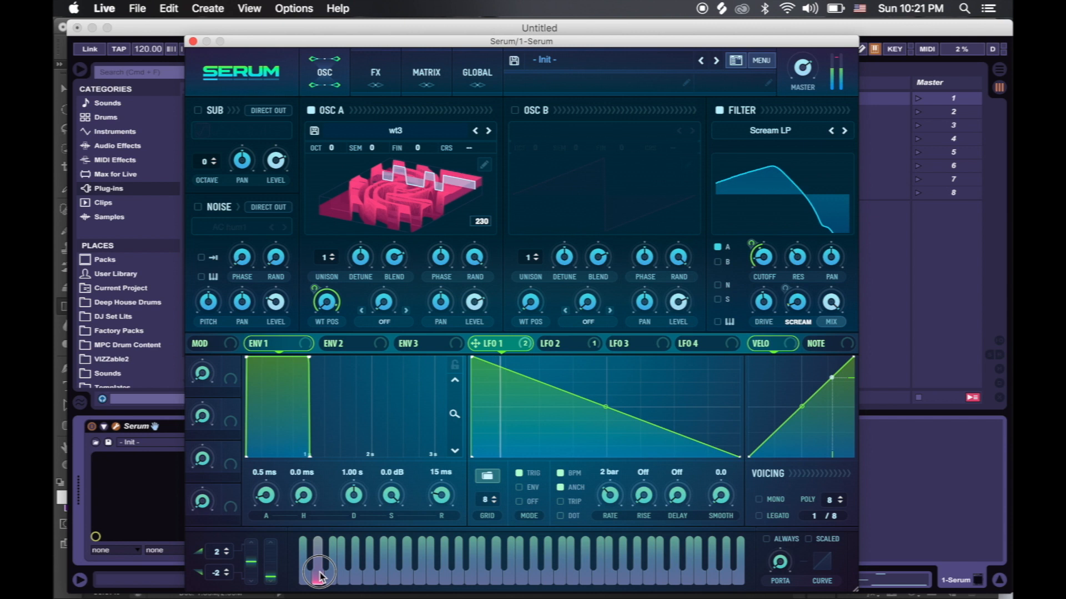